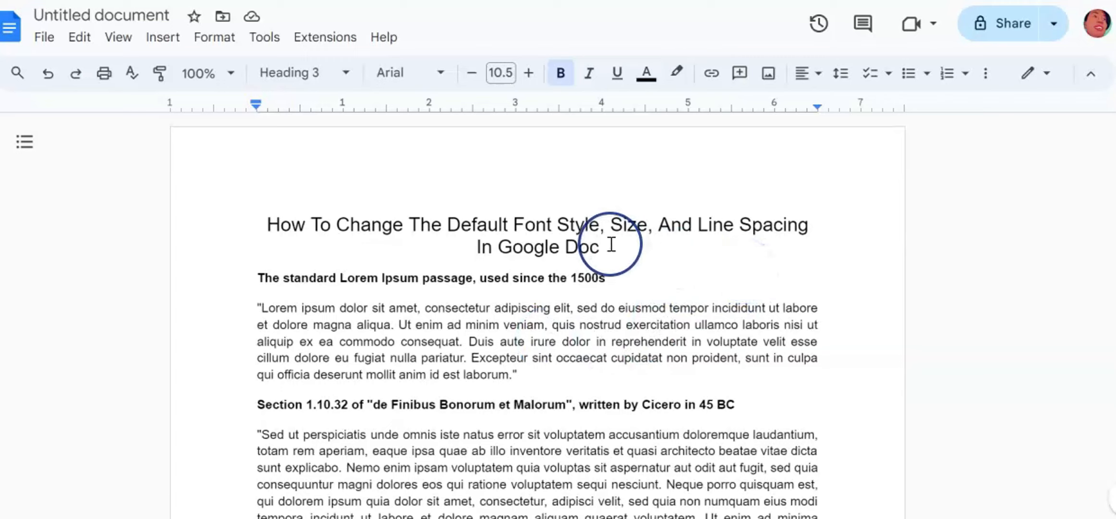
Step: Examine the paragraph style options available for the document title
left_click_drag(491, 240, 325, 214)
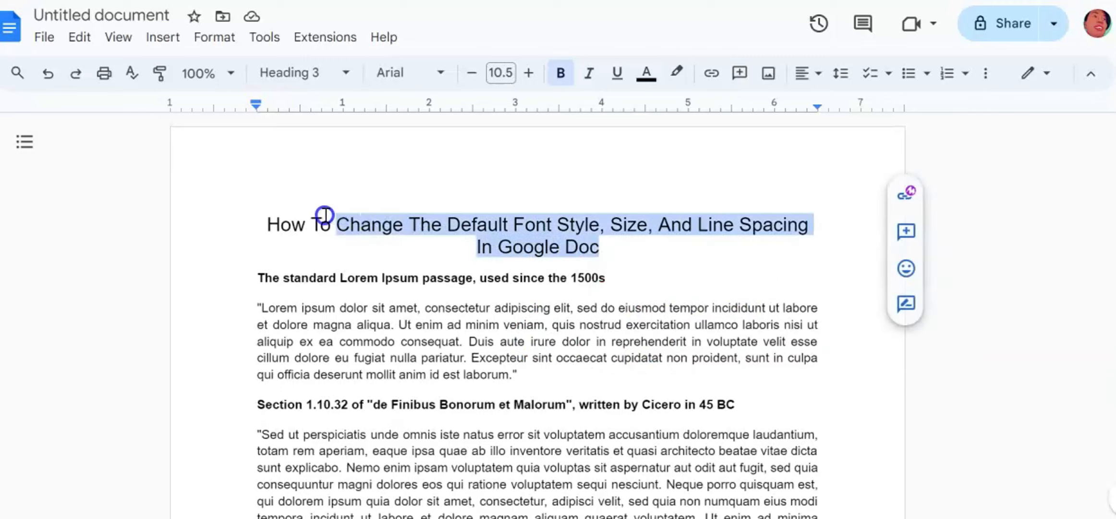
left_click_drag(254, 220, 253, 220)
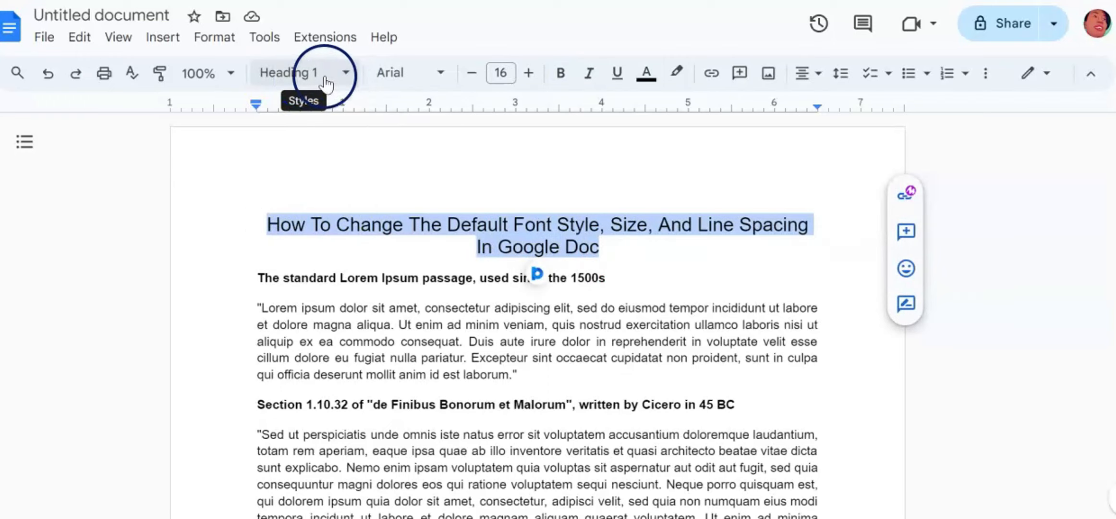
left_click(343, 69)
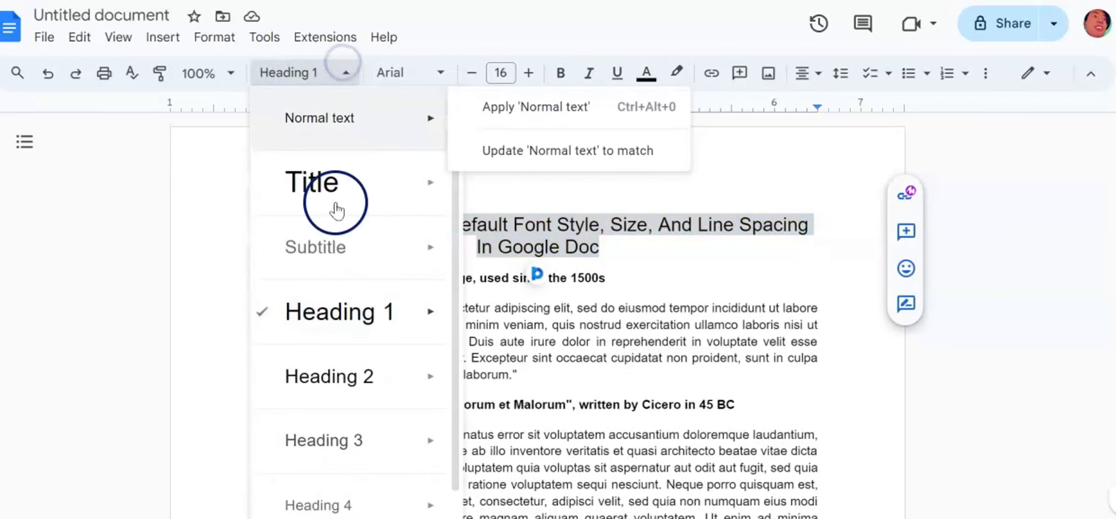
mouse_move(377, 331)
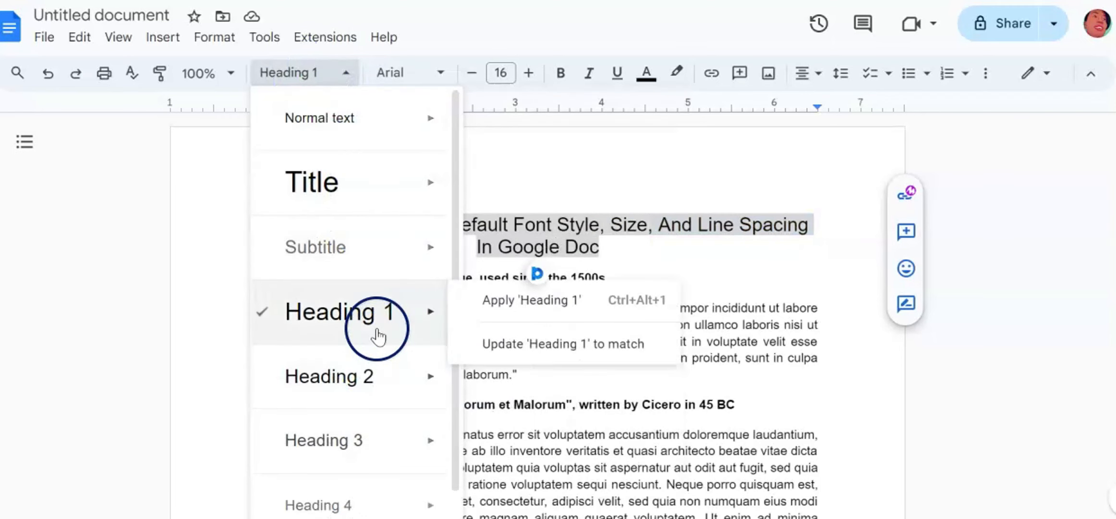
mouse_move(373, 450)
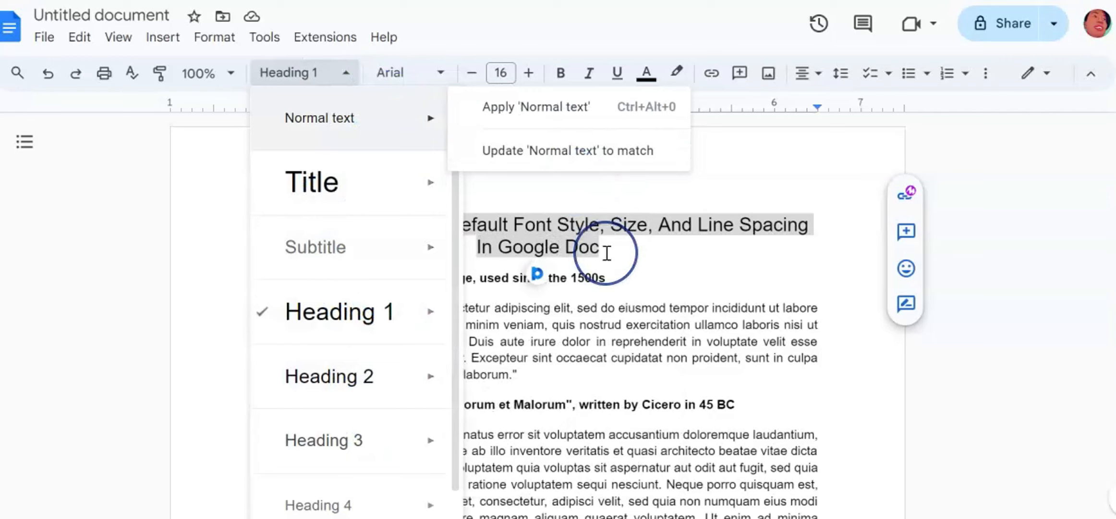
mouse_move(376, 312)
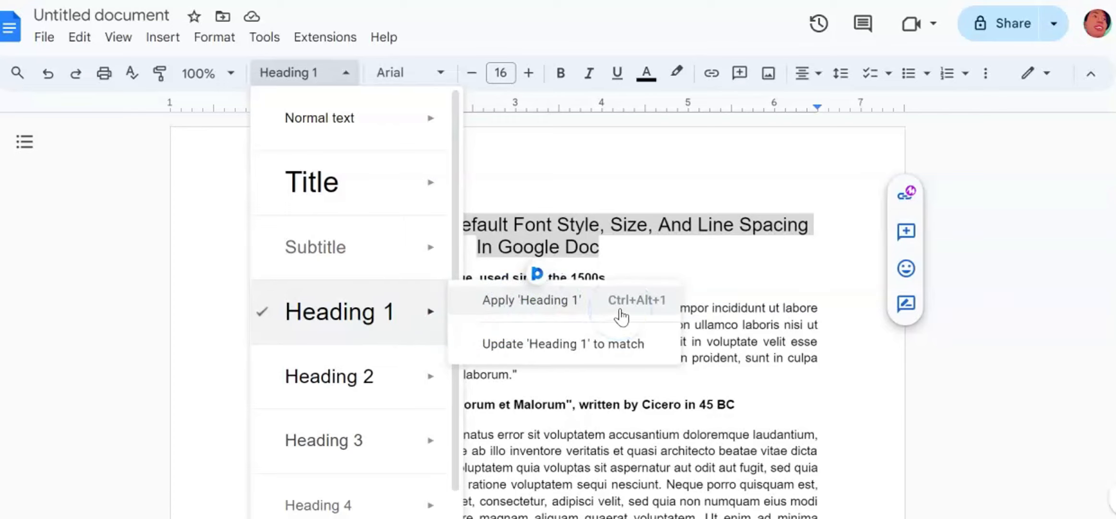
left_click(700, 249)
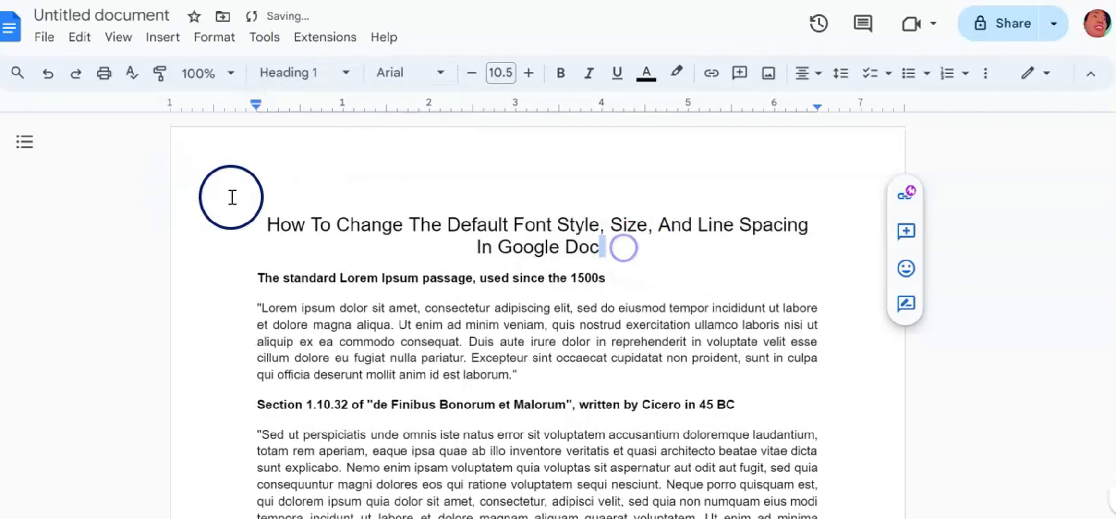
Step: Set the document title's font to Poppins Bold at size 20
left_click_drag(267, 224, 643, 254)
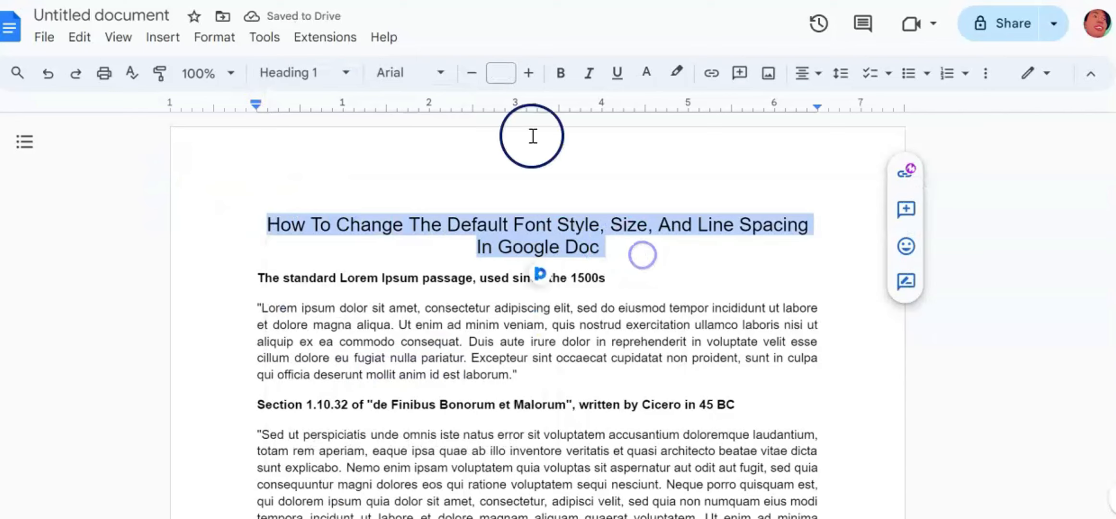
left_click(442, 73)
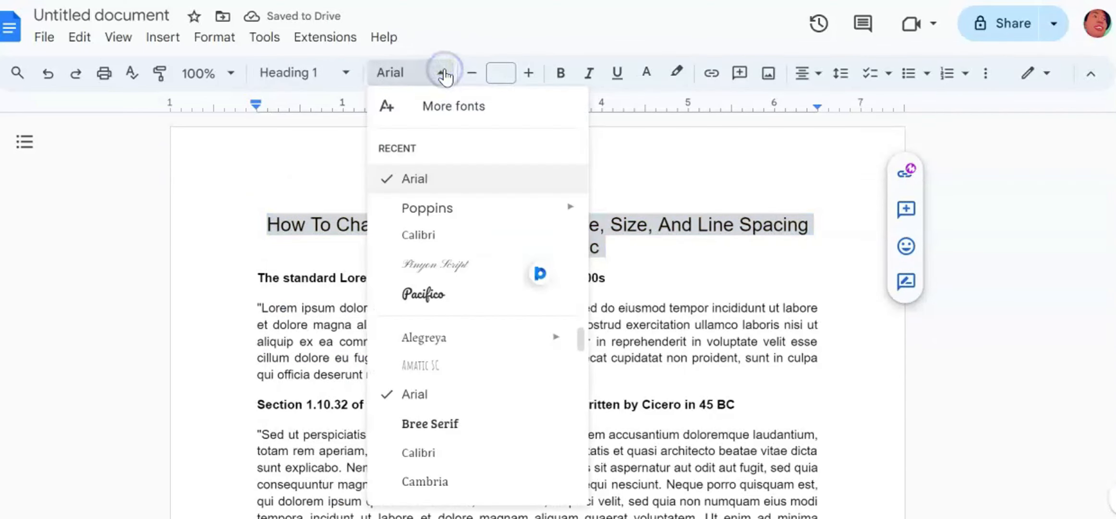
mouse_move(449, 214)
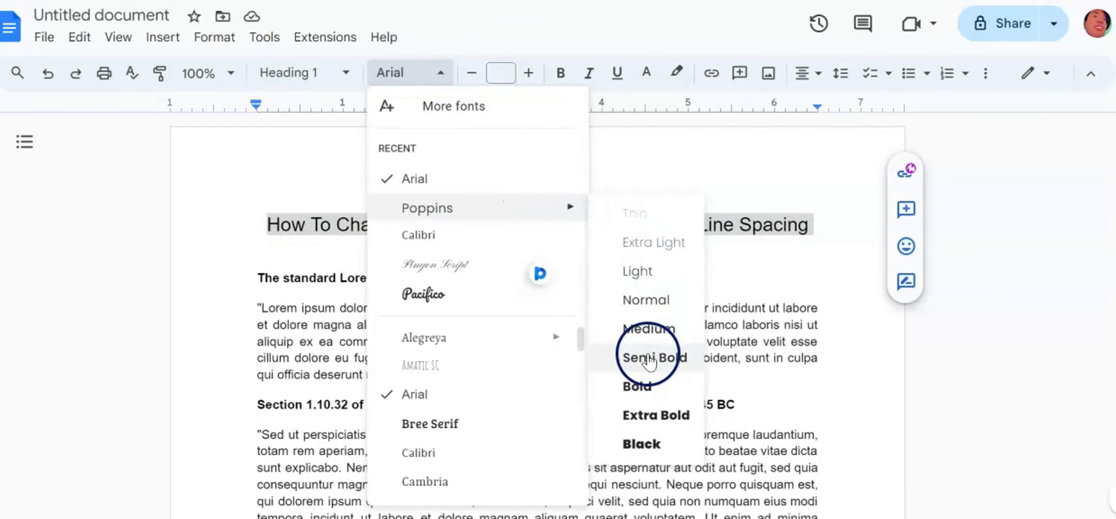
left_click(648, 387)
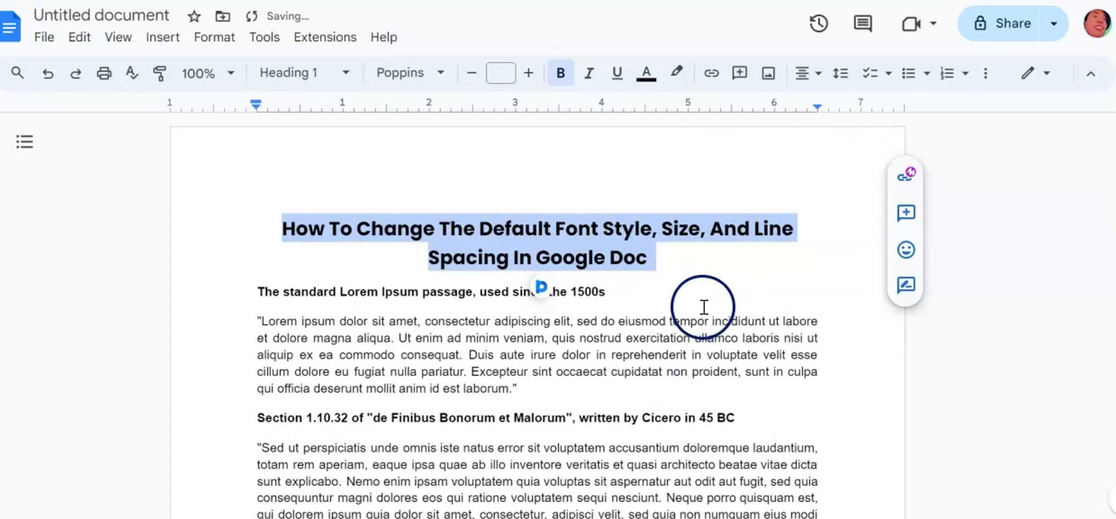
left_click(502, 74)
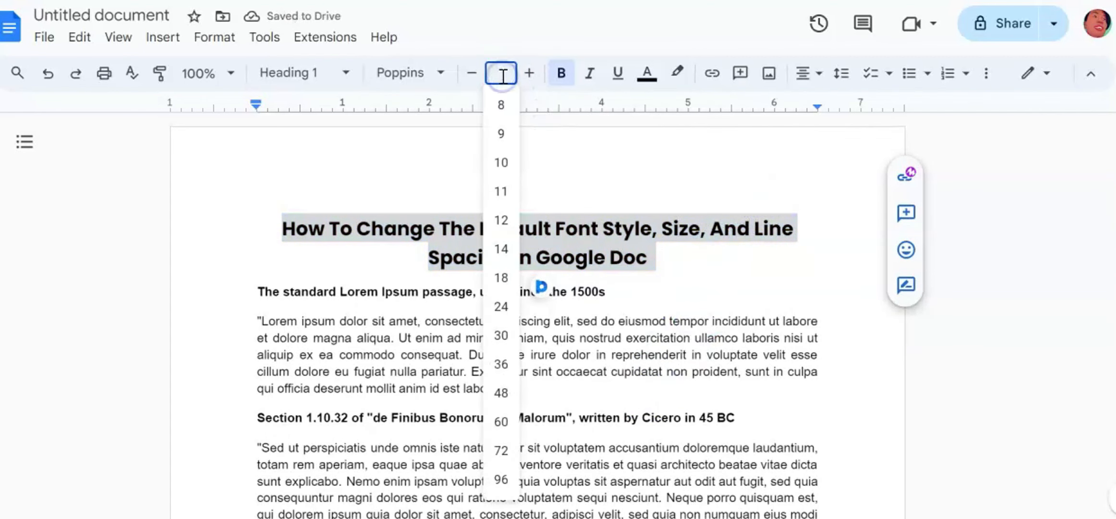
key("Return")
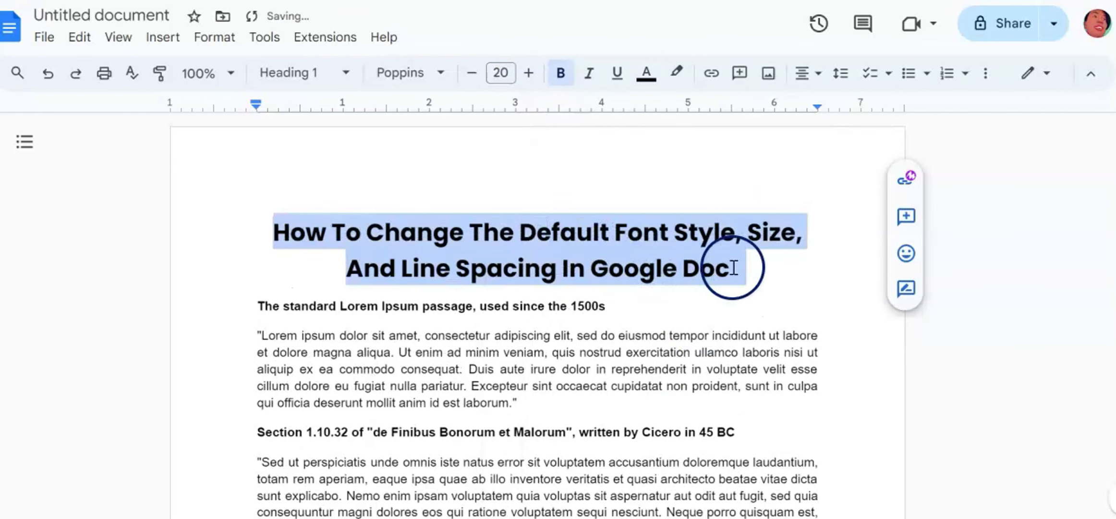
left_click(766, 264)
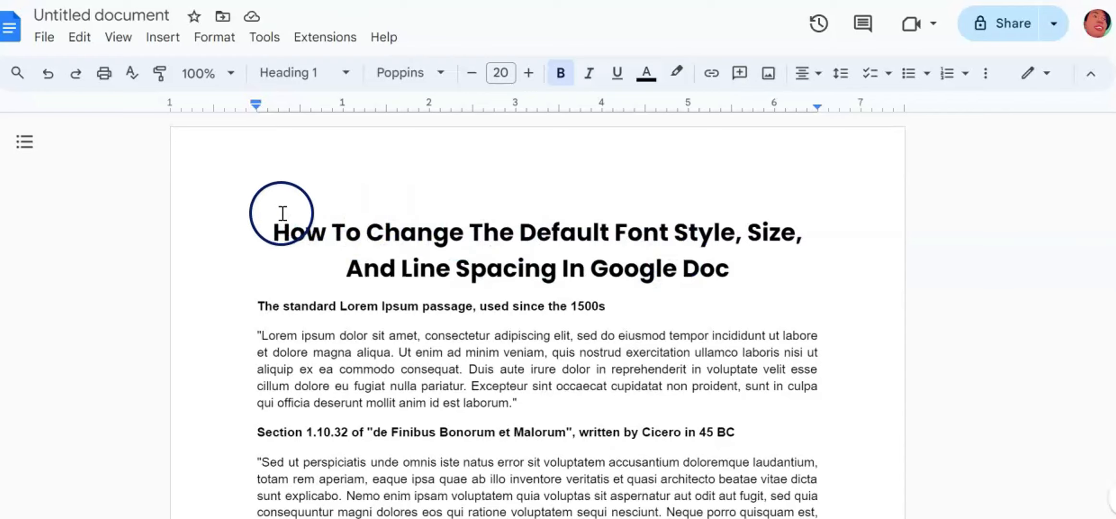
Step: Check the line spacing options for the document title
left_click_drag(272, 230, 735, 260)
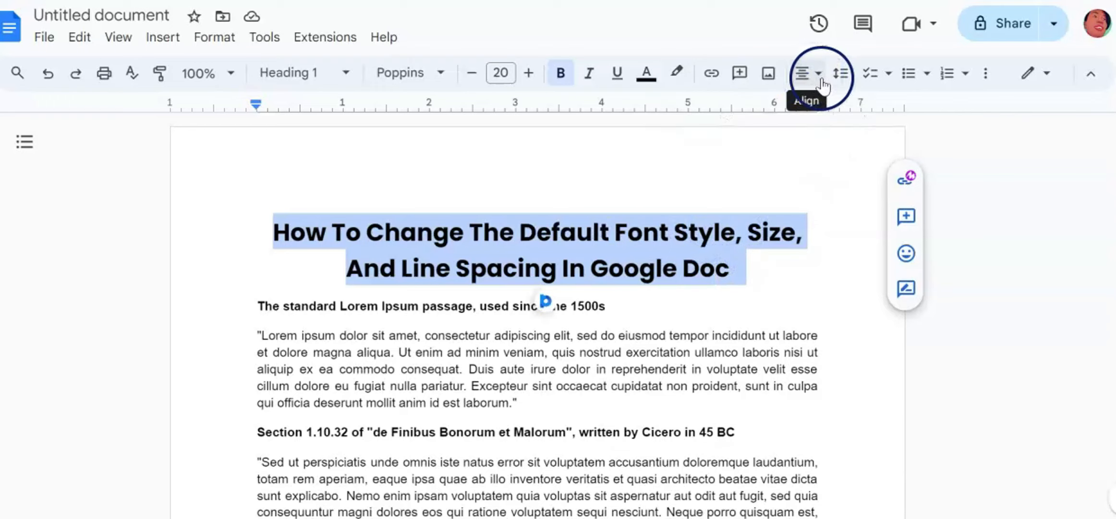
left_click(841, 73)
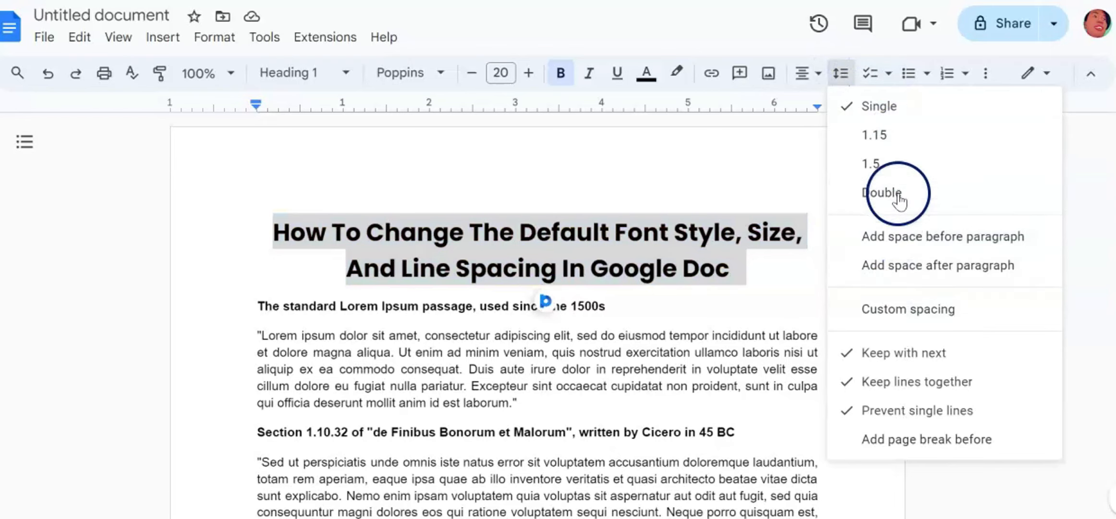
left_click(763, 272)
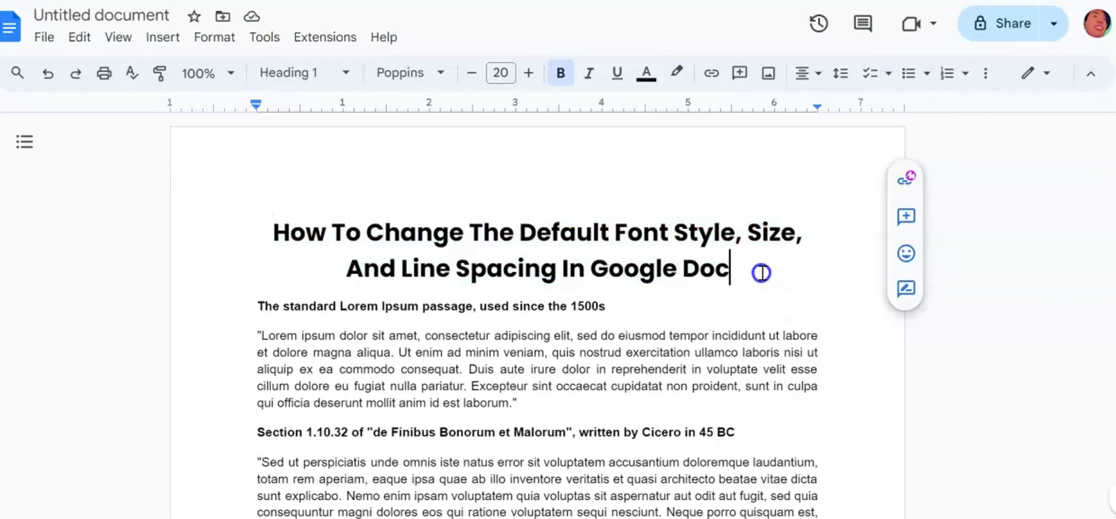
Step: Update the Heading 1 style to match the formatting of the document title
left_click_drag(750, 266, 327, 208)
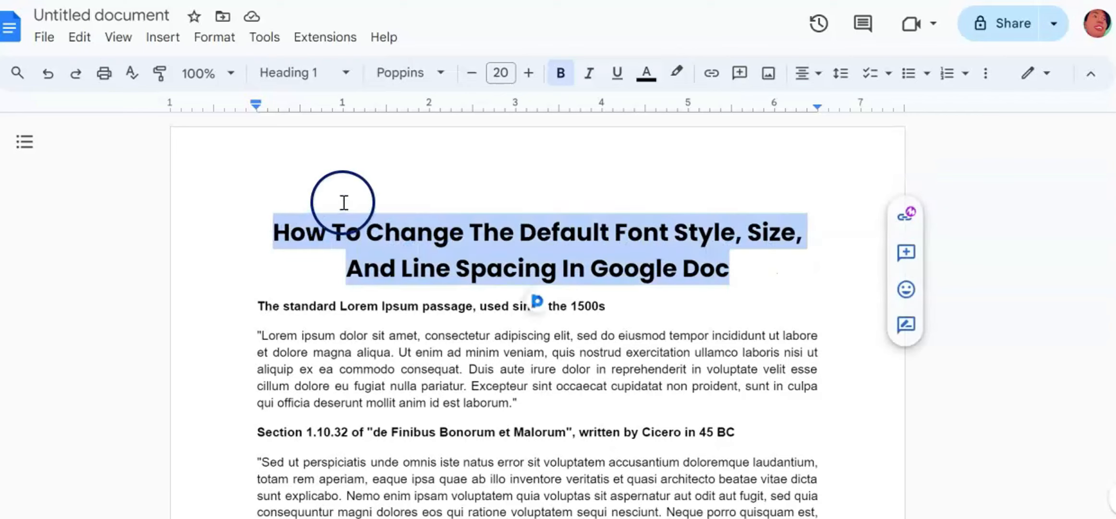
left_click(346, 73)
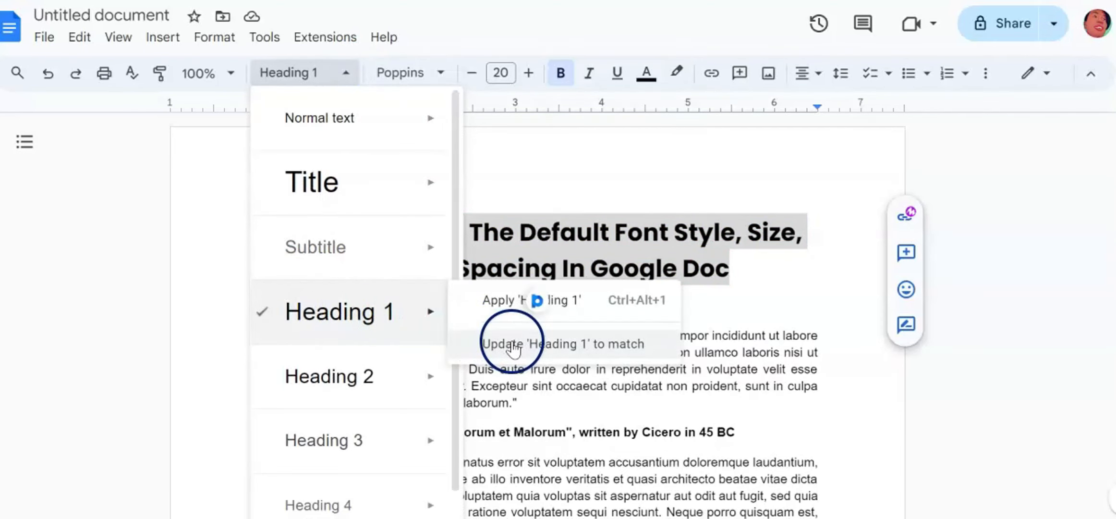
left_click(514, 350)
key("Down")
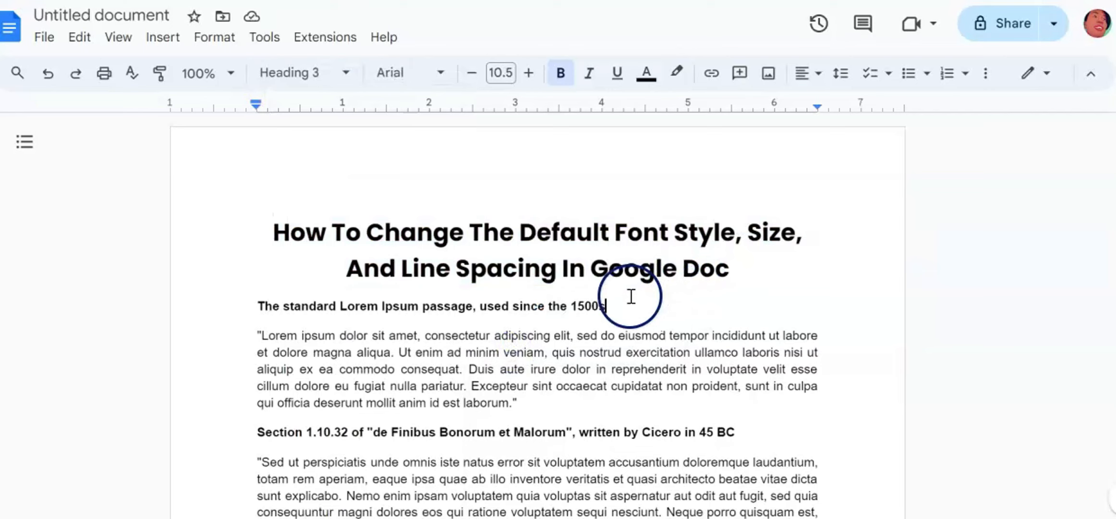
Step: Try the Heading 1 style on the subheading "The standard Lorem Ipsum passage, used since the 1500s" and undo it
left_click_drag(631, 296, 239, 310)
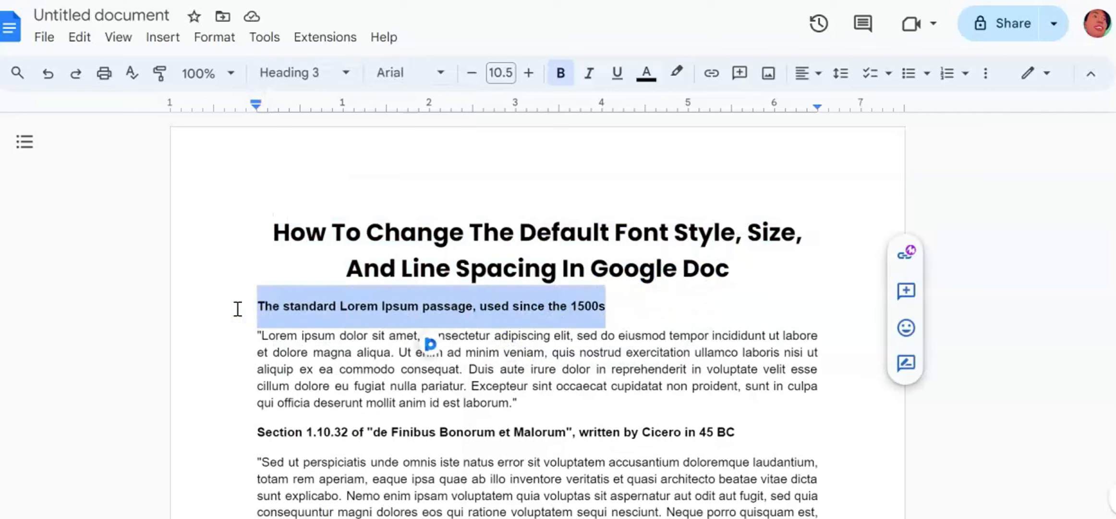
left_click(346, 72)
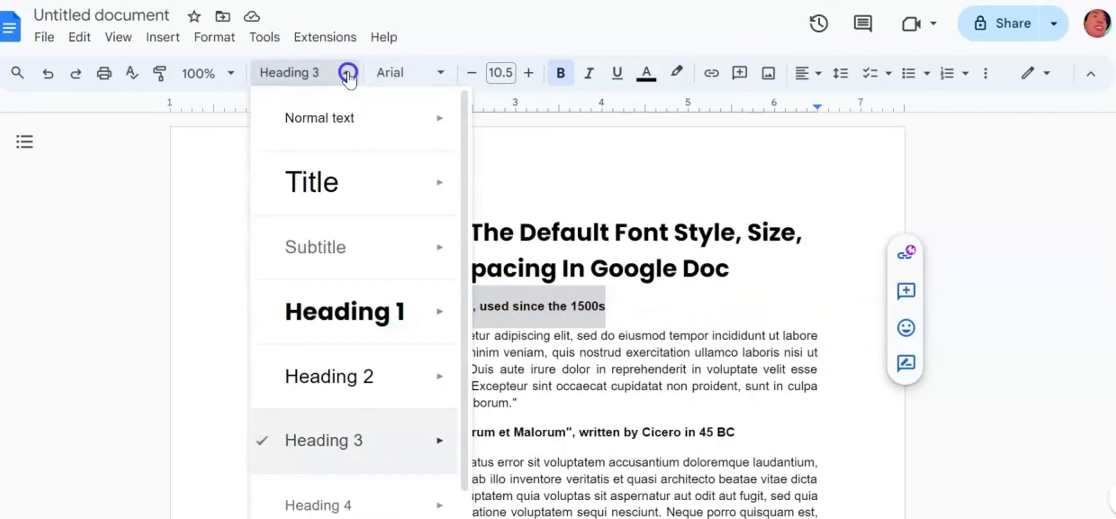
left_click(356, 330)
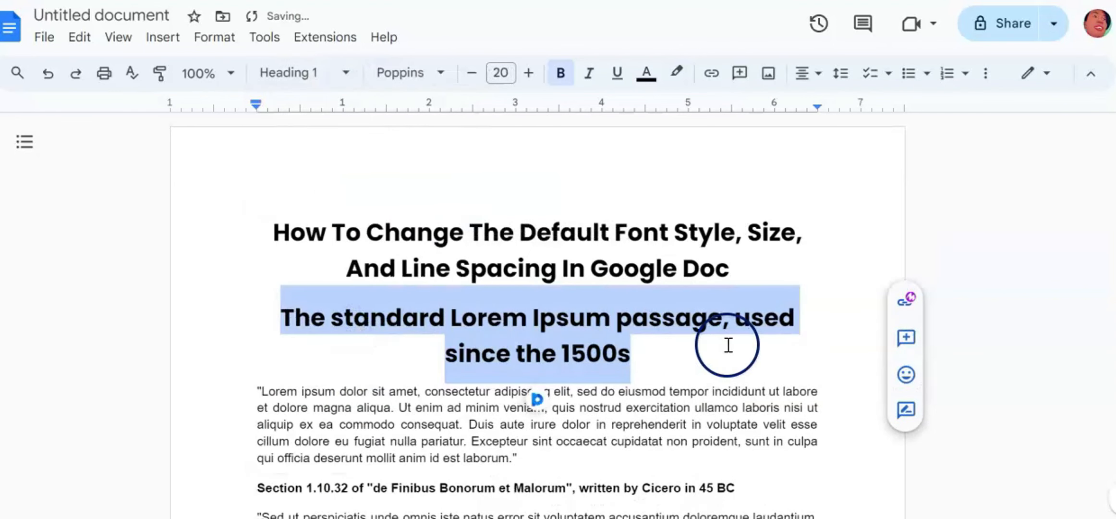
key("ctrl+z")
left_click(835, 386)
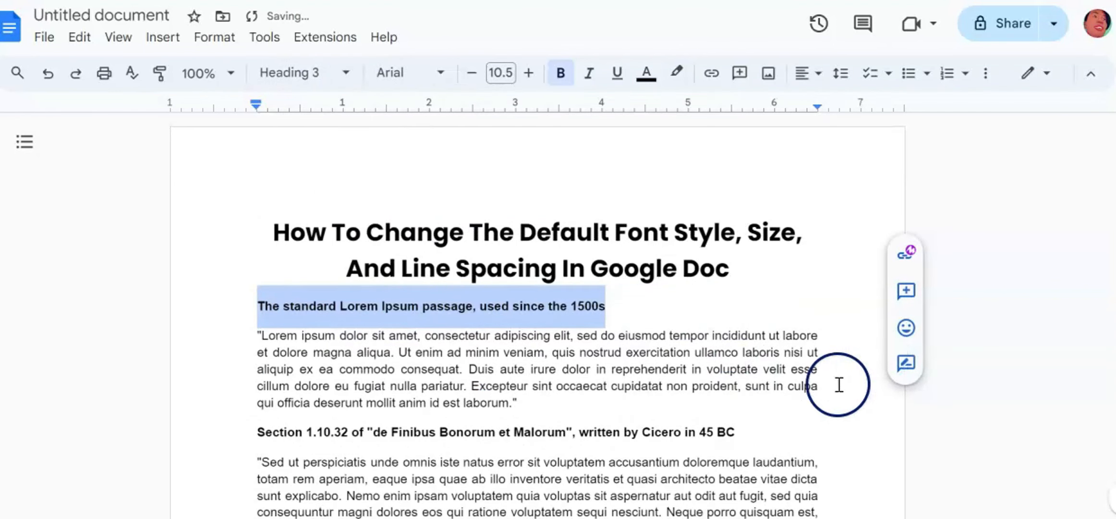
left_click(616, 334)
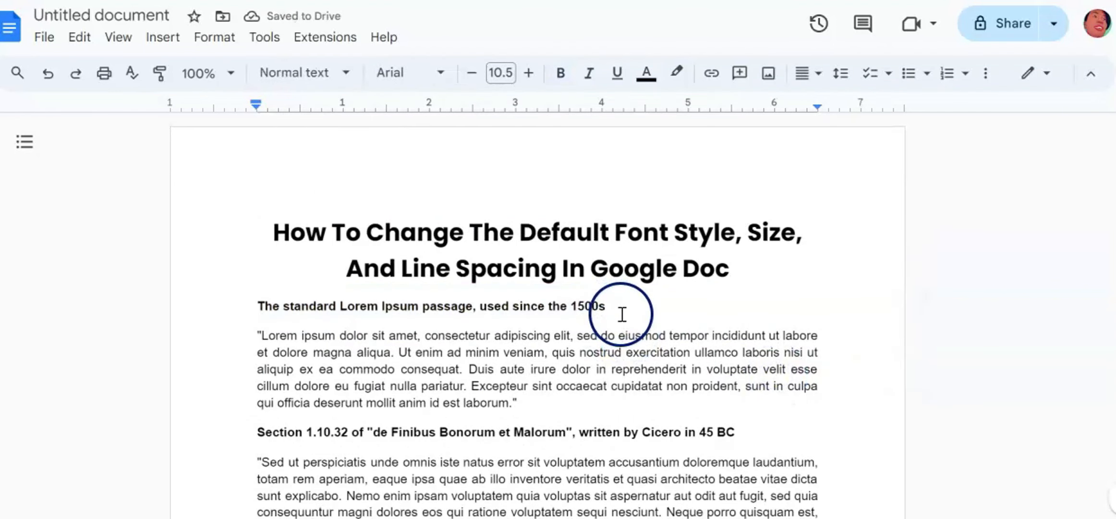
Step: Set the subheading "The standard Lorem Ipsum passage, used since the 1500s" to Poppins Semi Bold at size 12
left_click_drag(620, 305, 249, 305)
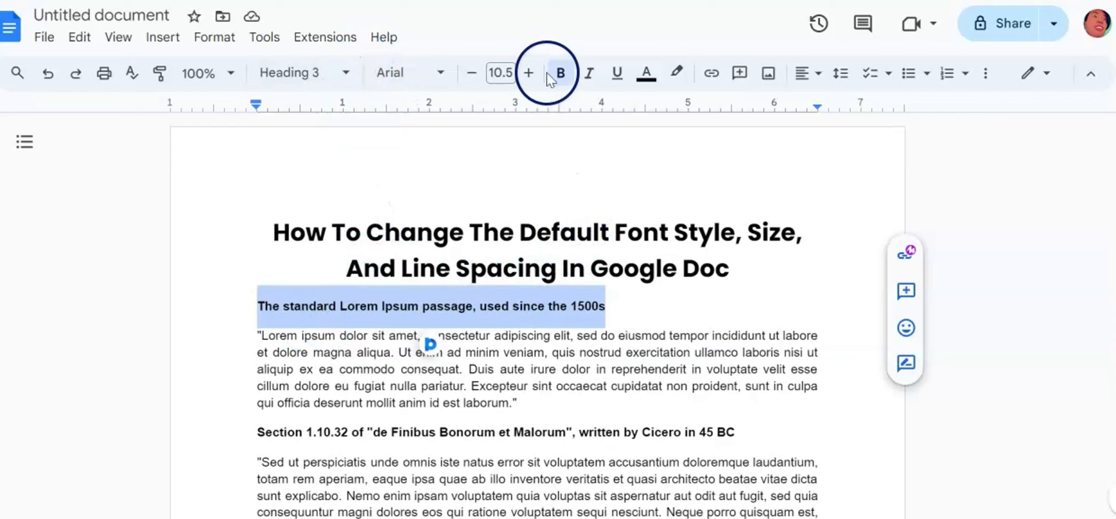
left_click(437, 74)
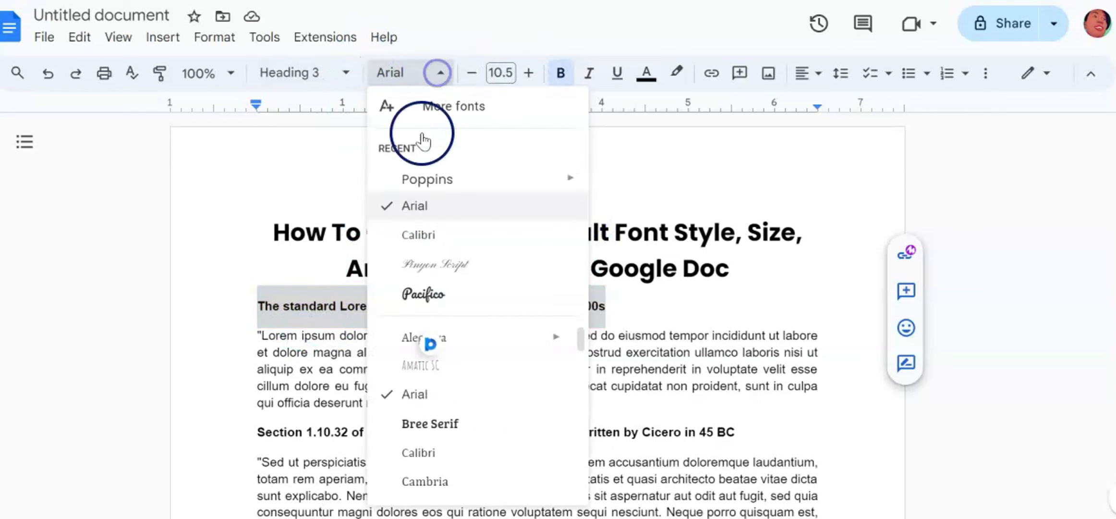
left_click(432, 180)
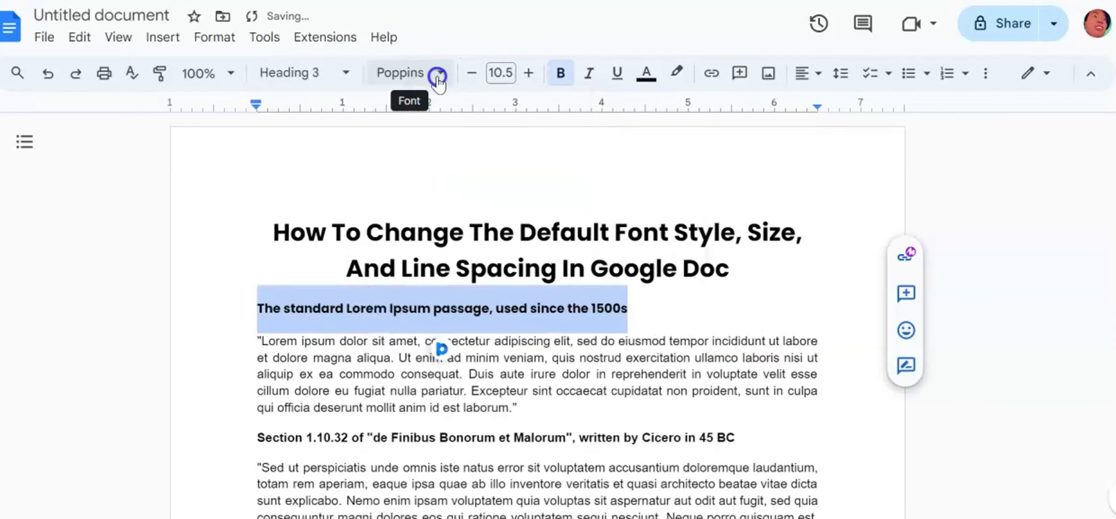
left_click(438, 76)
mouse_move(486, 180)
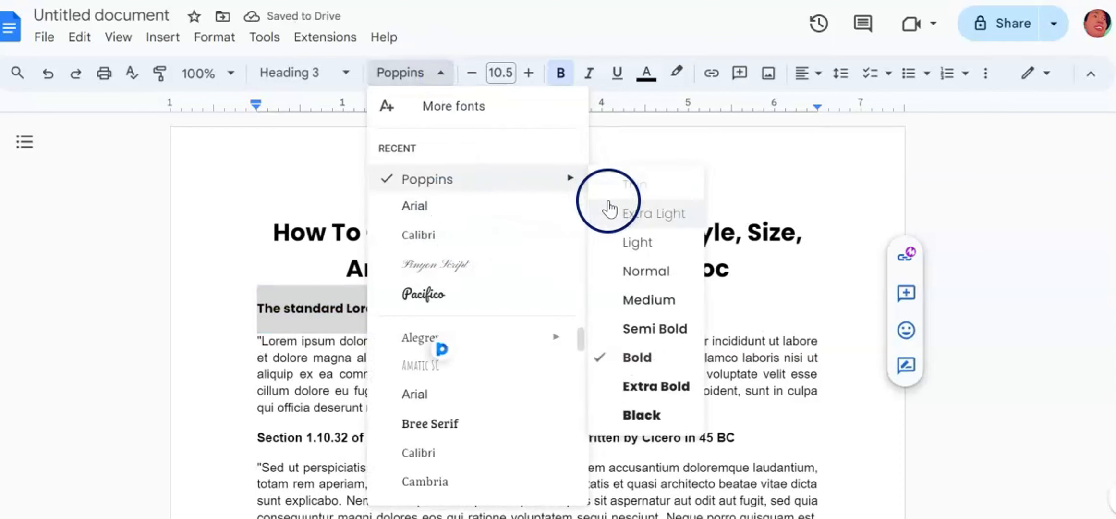
left_click(629, 330)
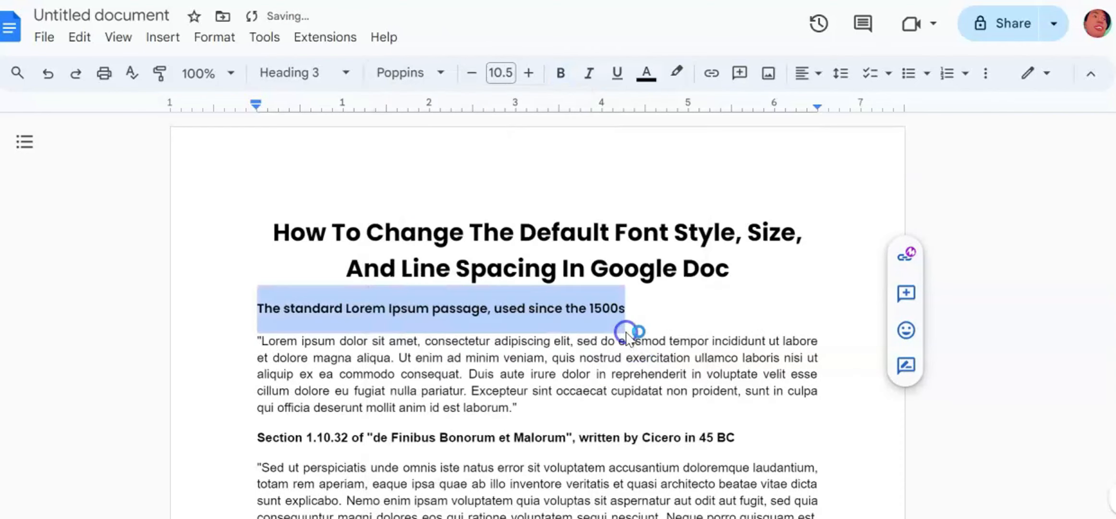
left_click(501, 72)
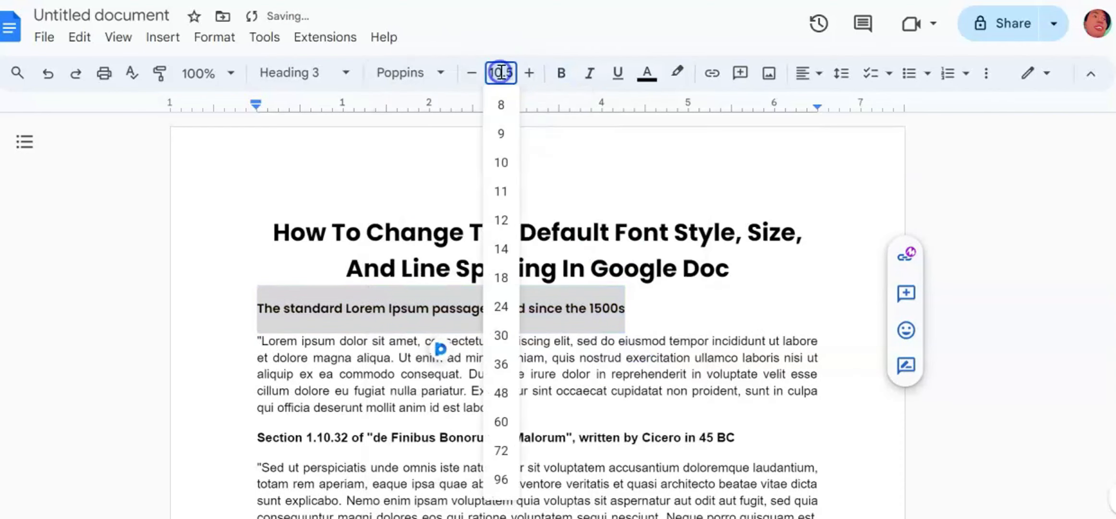
key("Return")
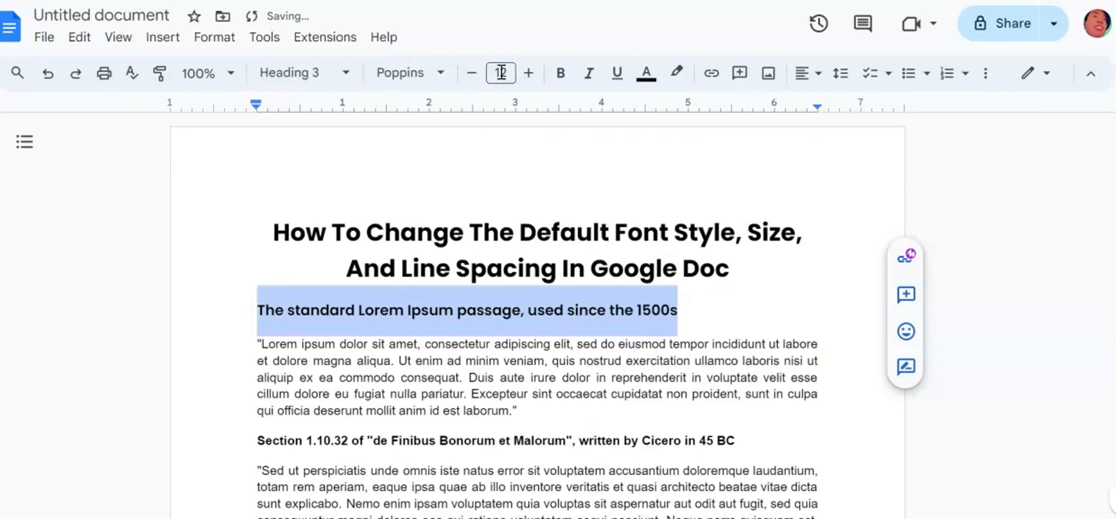
left_click(805, 81)
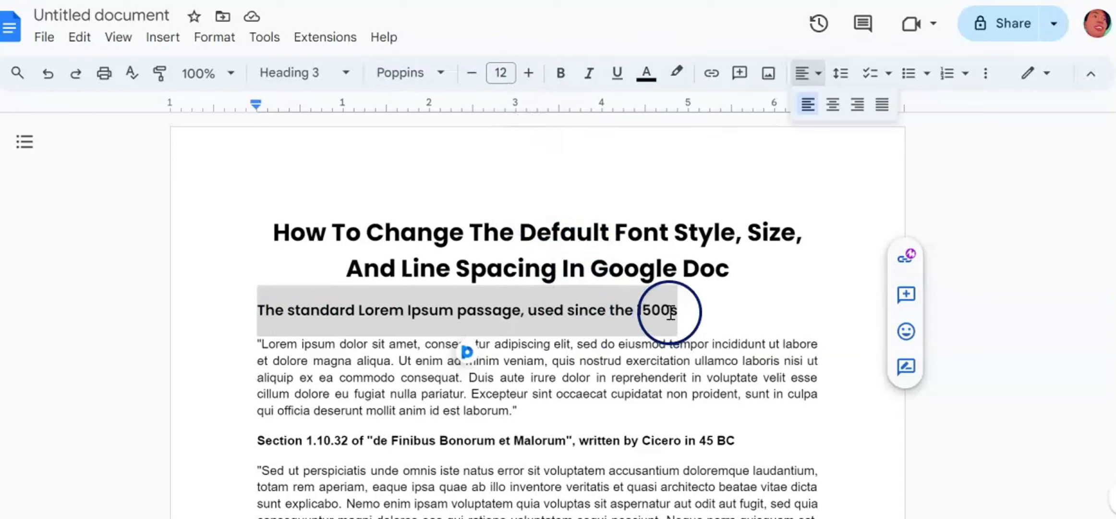
Step: Update the Heading 2 style to match the formatting of the subheading below the title
left_click(345, 75)
mouse_move(387, 374)
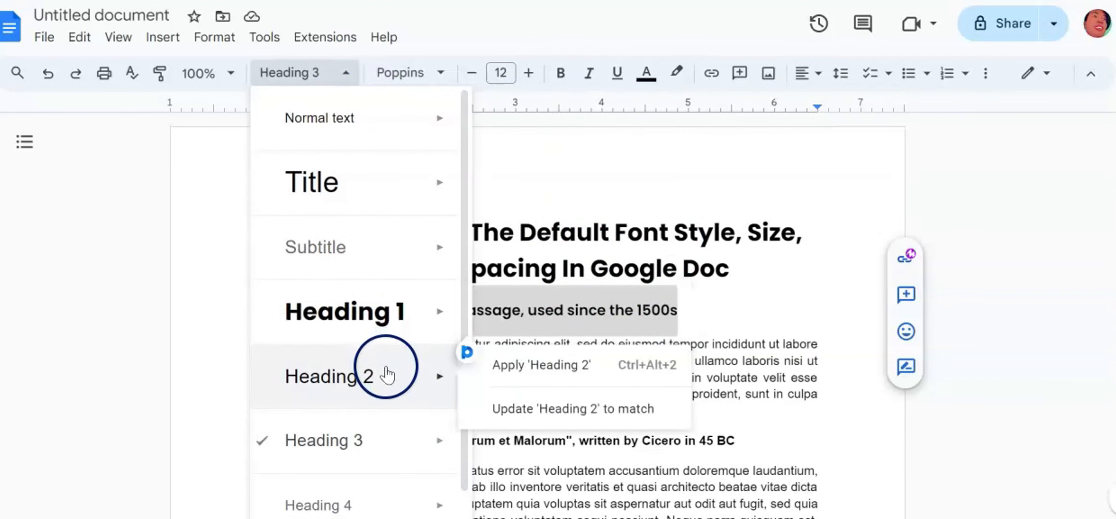
left_click(510, 411)
left_click(716, 312)
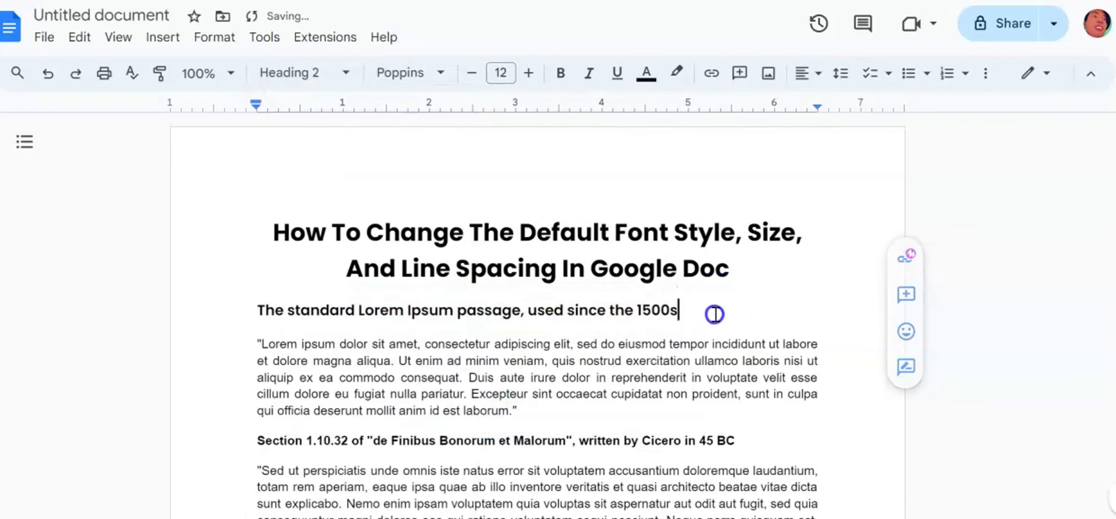
Step: Apply the Heading 2 style to the subheading "Section 1.10.32 of "de Finibus Bonorum et Malorum", written by Cicero in 45 BC"
left_click_drag(755, 439, 242, 450)
left_click(345, 71)
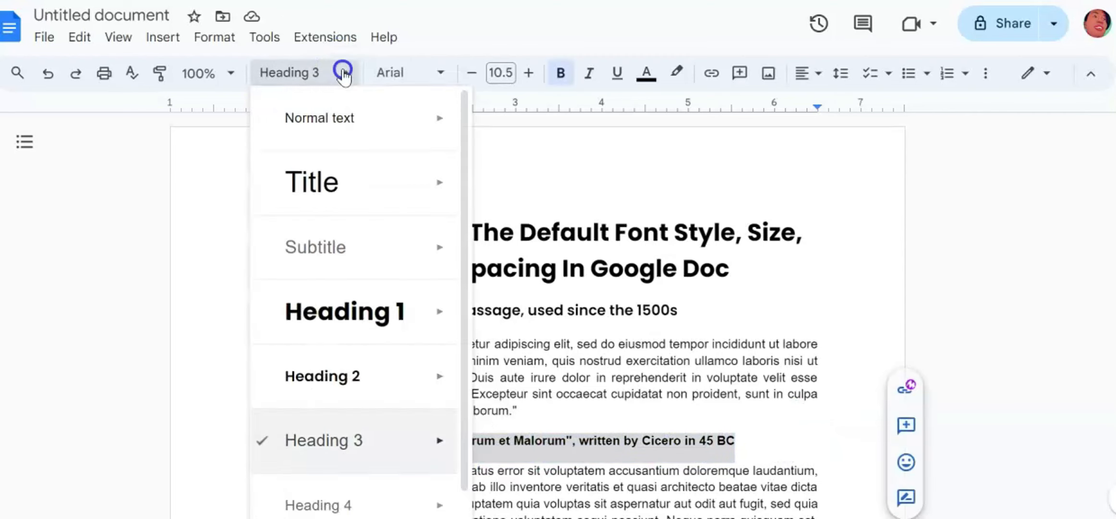
left_click(344, 383)
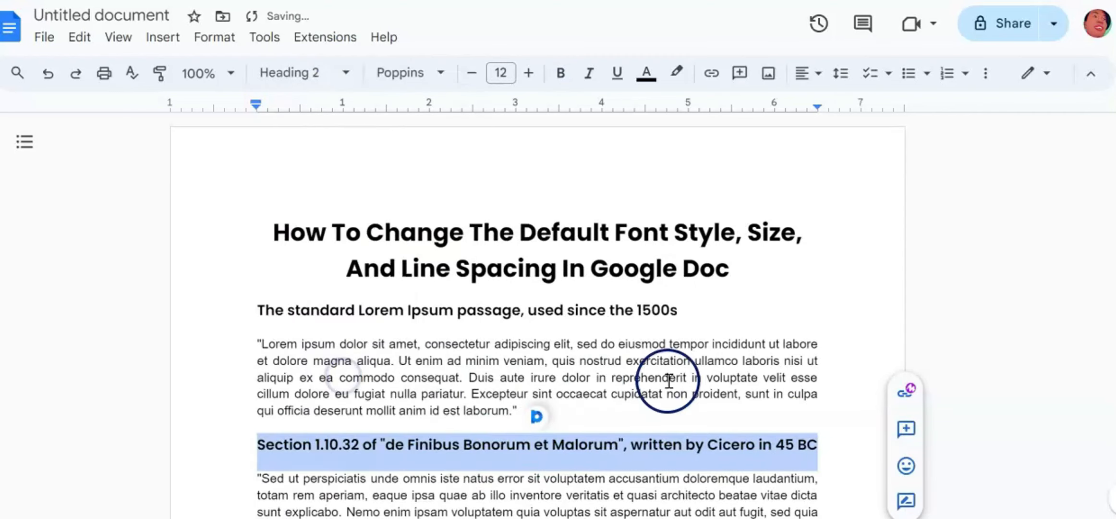
left_click(634, 378)
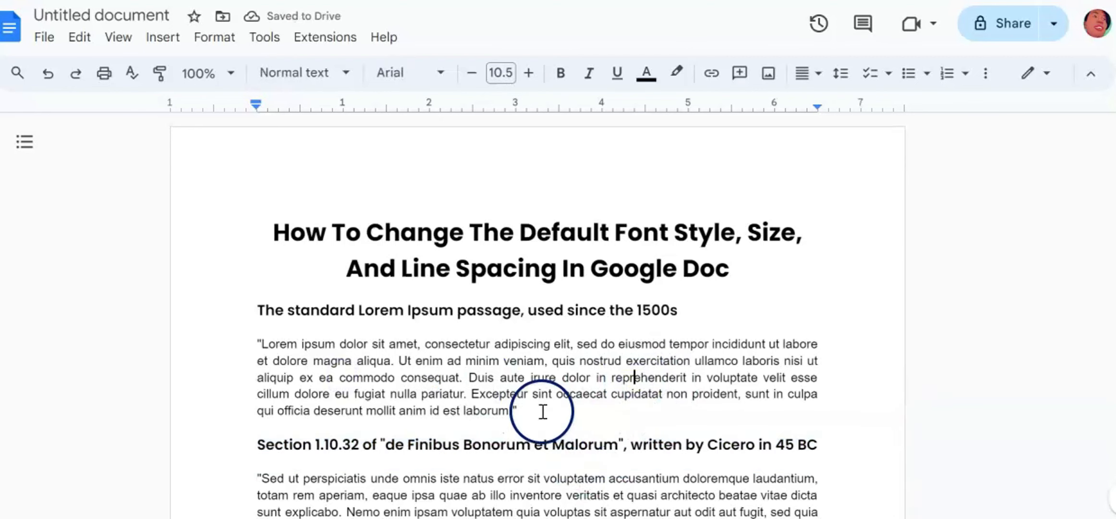
Step: Set the first body paragraph, starting "Lorem ipsum dolor sit amet", to Poppins Normal at size 11
left_click_drag(543, 411, 260, 350)
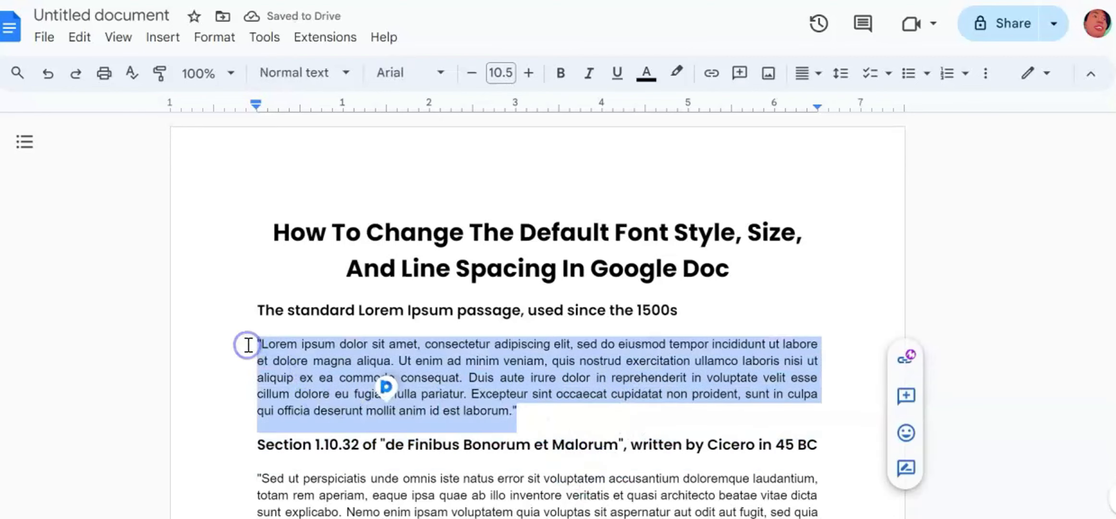
left_click(441, 75)
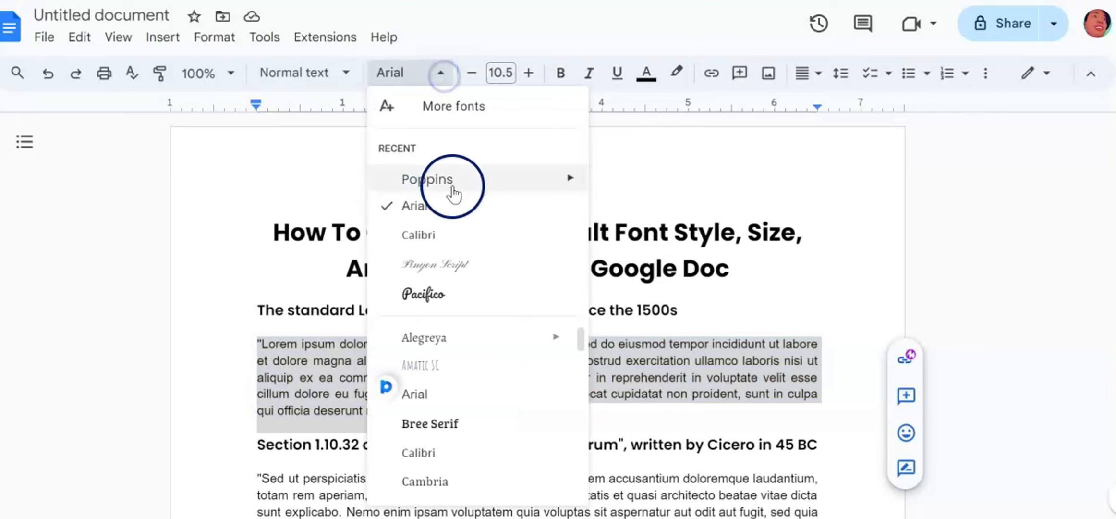
mouse_move(451, 185)
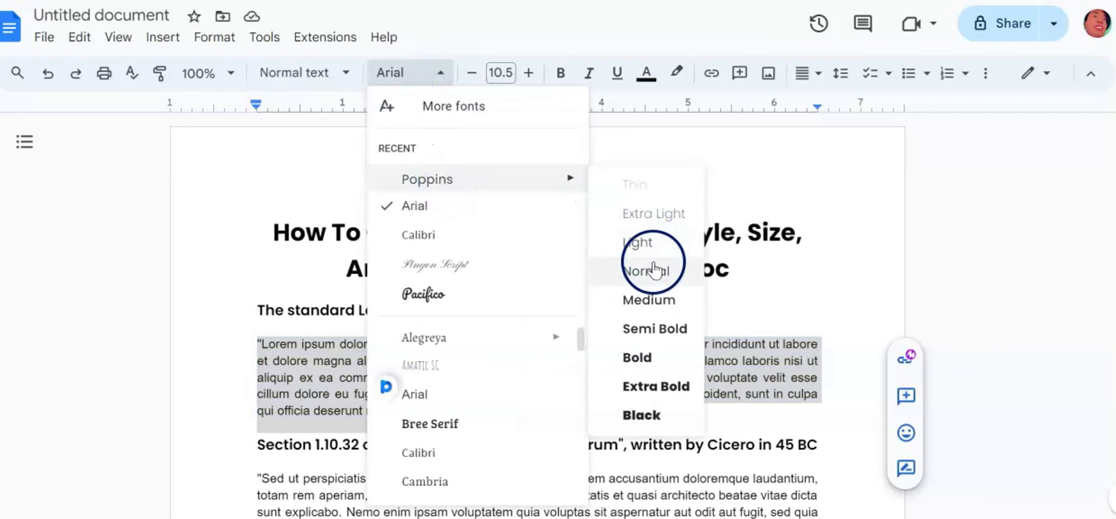
left_click(657, 270)
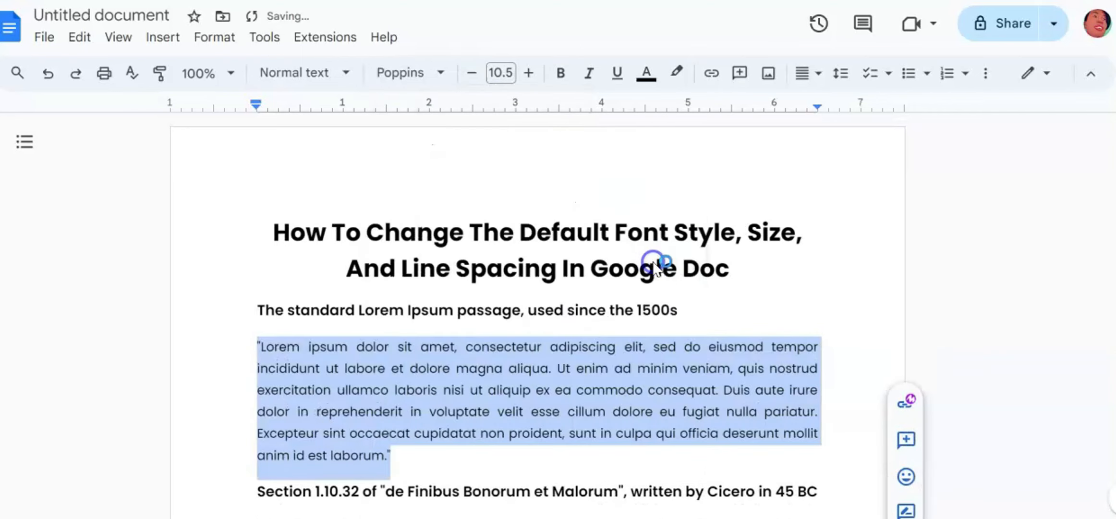
left_click(506, 73)
key("Return")
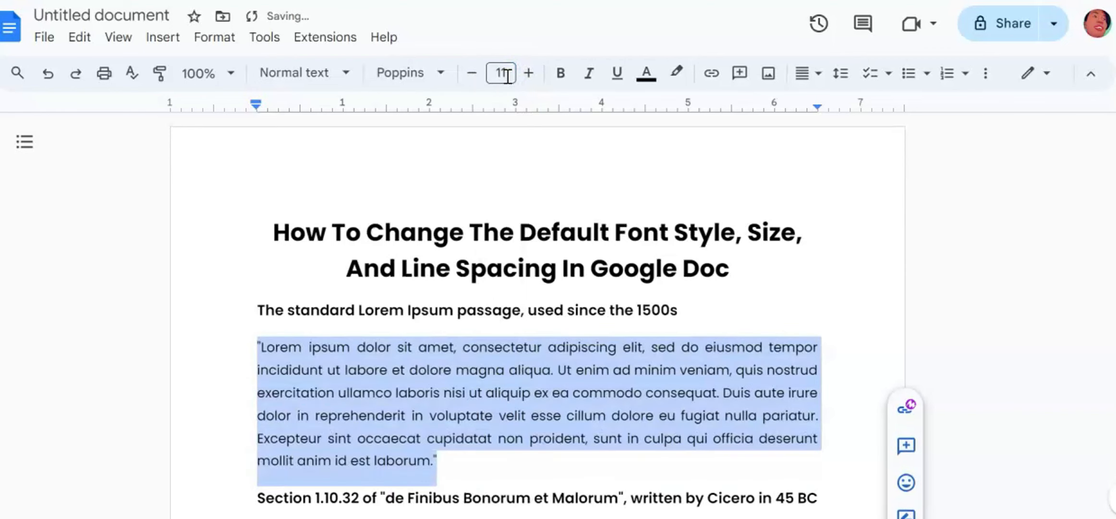
Step: Justify the first body paragraph and set its line spacing to 1.5
left_click(809, 77)
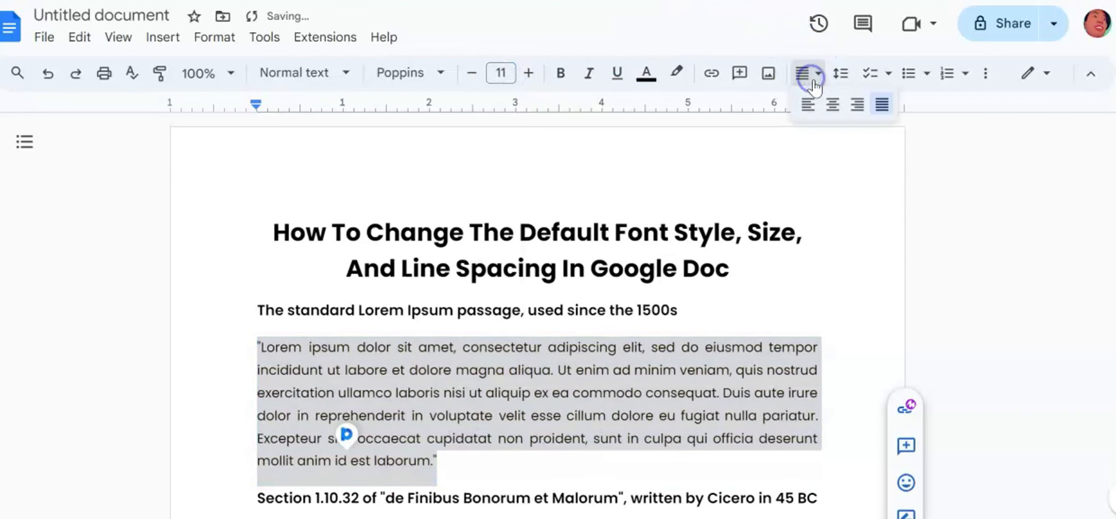
left_click(885, 110)
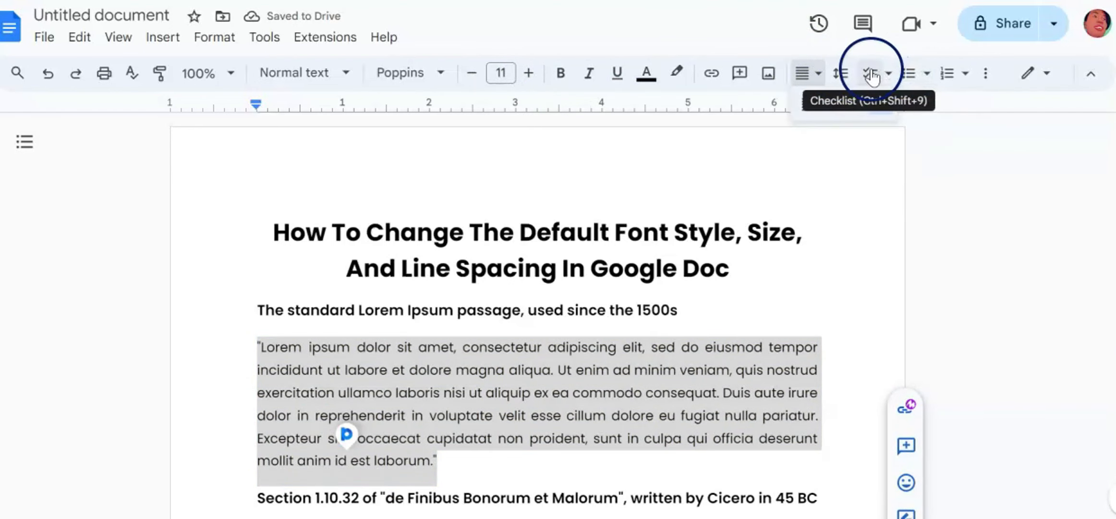
left_click(842, 73)
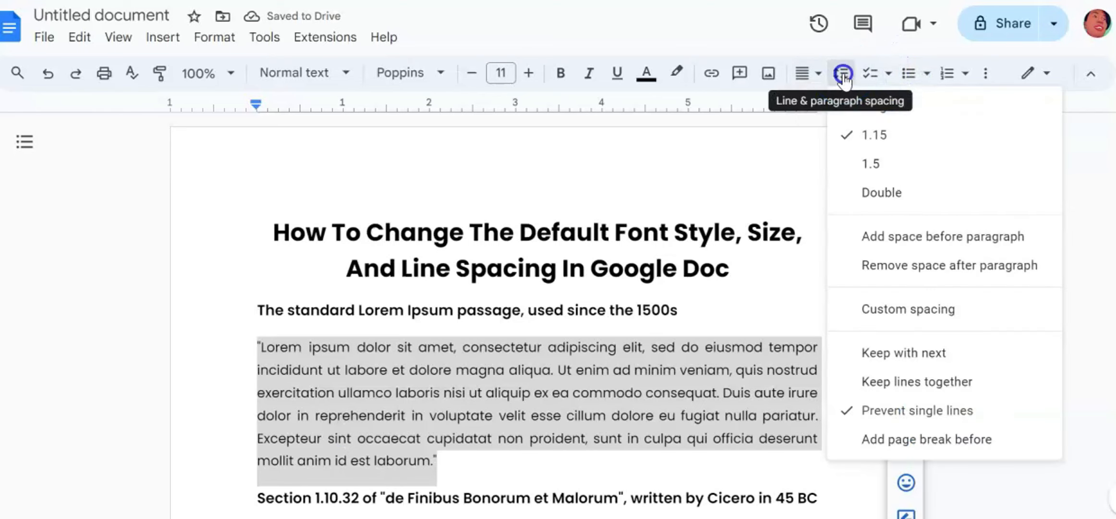
left_click(874, 162)
left_click(744, 288)
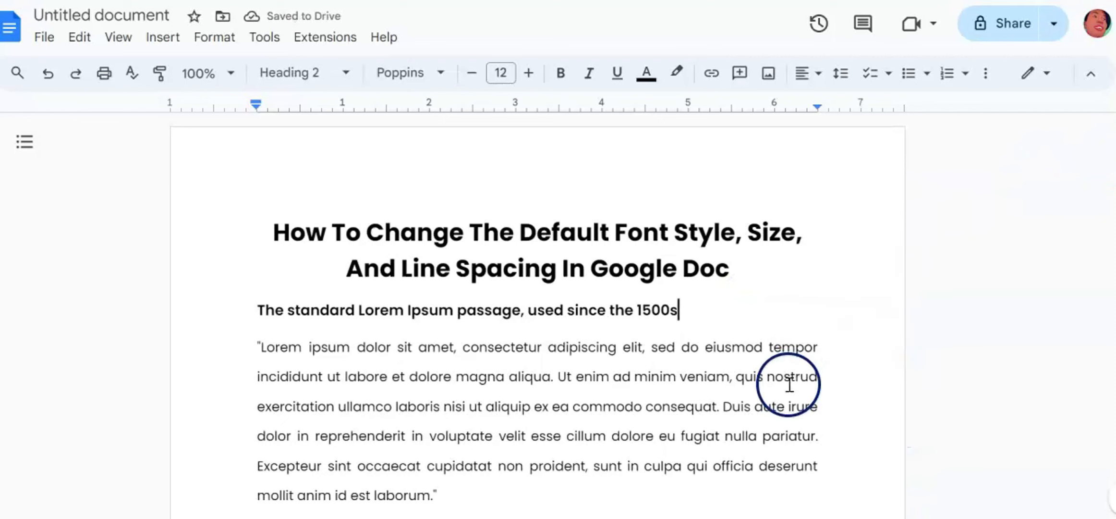
scroll(789, 384, "down", 2)
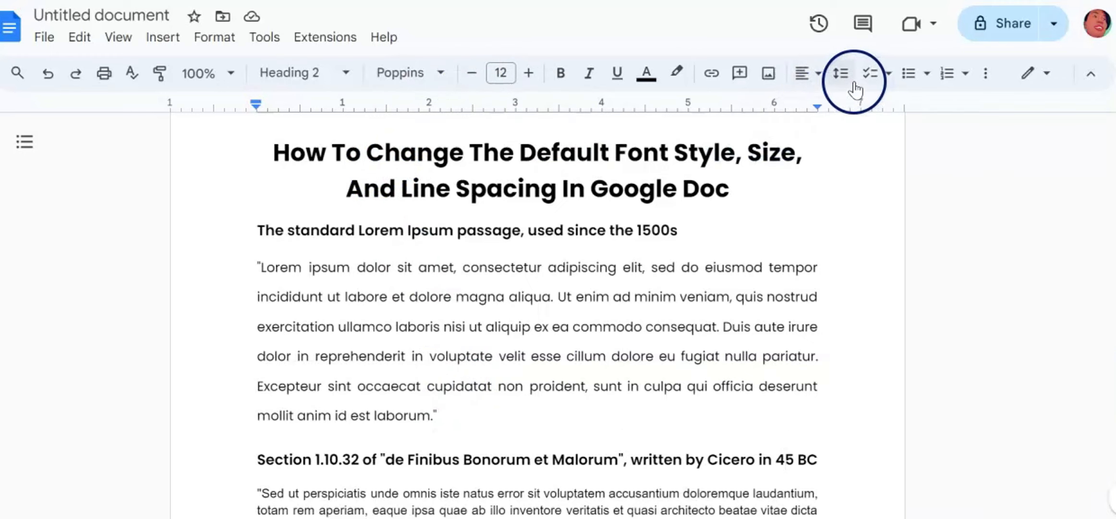
Step: Update the Normal text style to match the formatting of the first body paragraph
left_click_drag(465, 412, 207, 282)
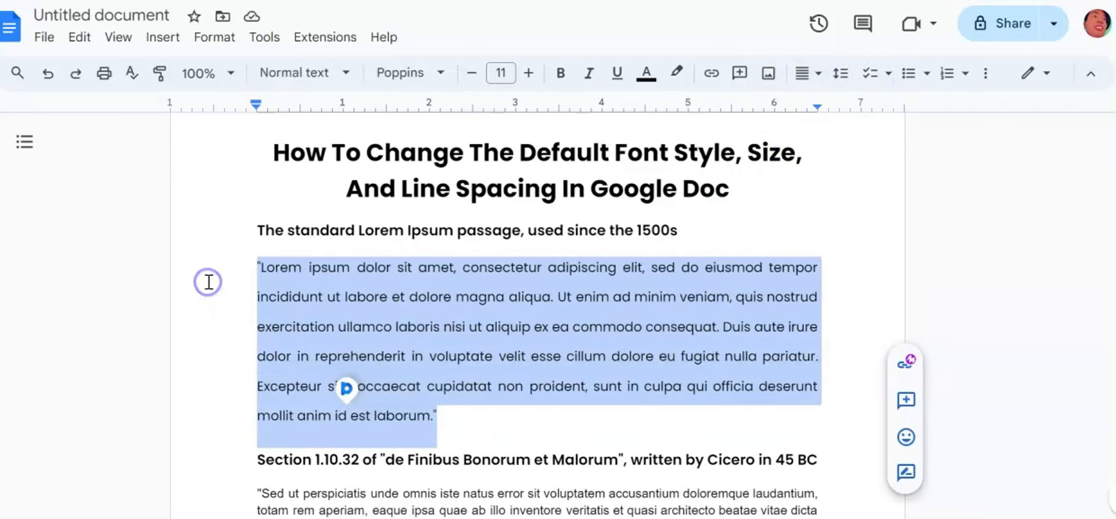
left_click(345, 72)
mouse_move(384, 133)
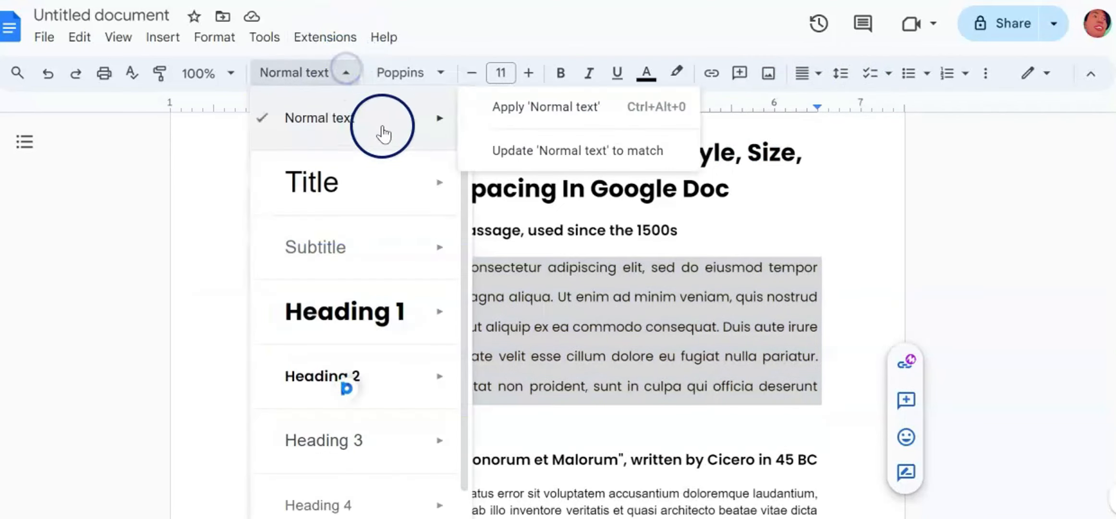
left_click(514, 151)
left_click(661, 300)
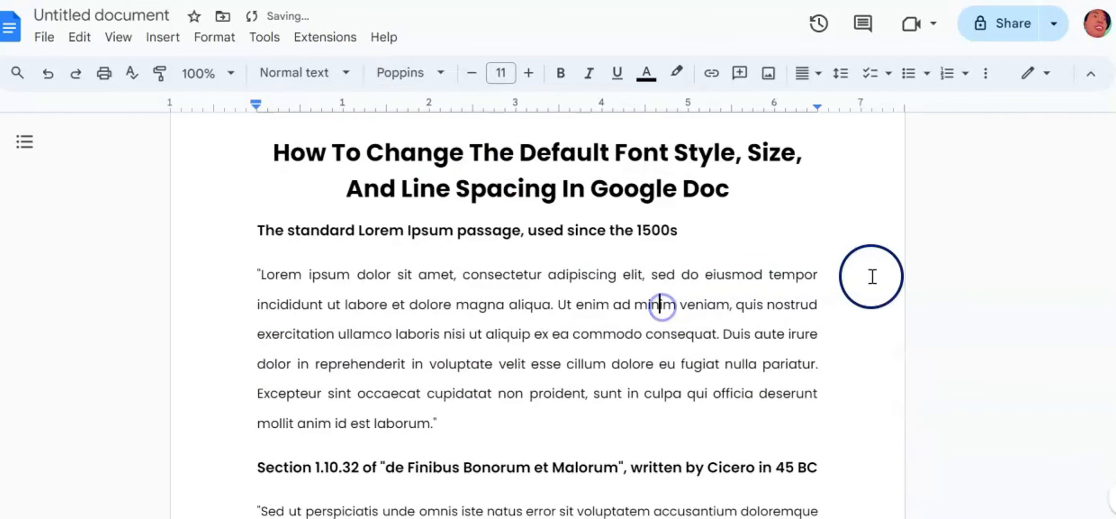
left_click(832, 318)
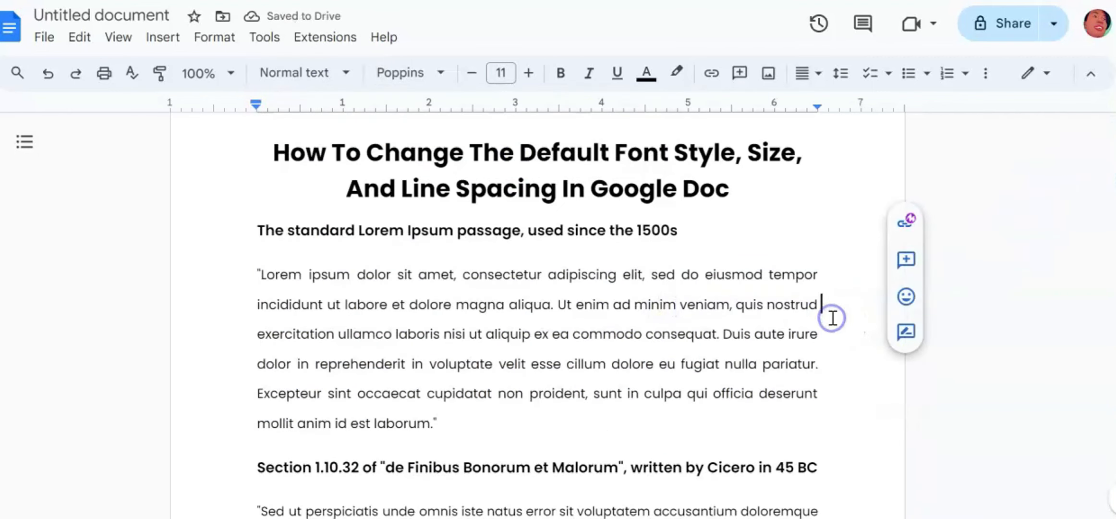
Step: Review the body paragraphs and subheadings throughout the document to check how the updated styles were applied
key("Down")
key("Down")
key("Down")
key("Down")
key("Down")
key("Down")
key("Down")
key("Down")
key("Down")
key("Down")
key("Down")
key("Down")
key("Down")
key("Down")
key("Down")
left_click(648, 242)
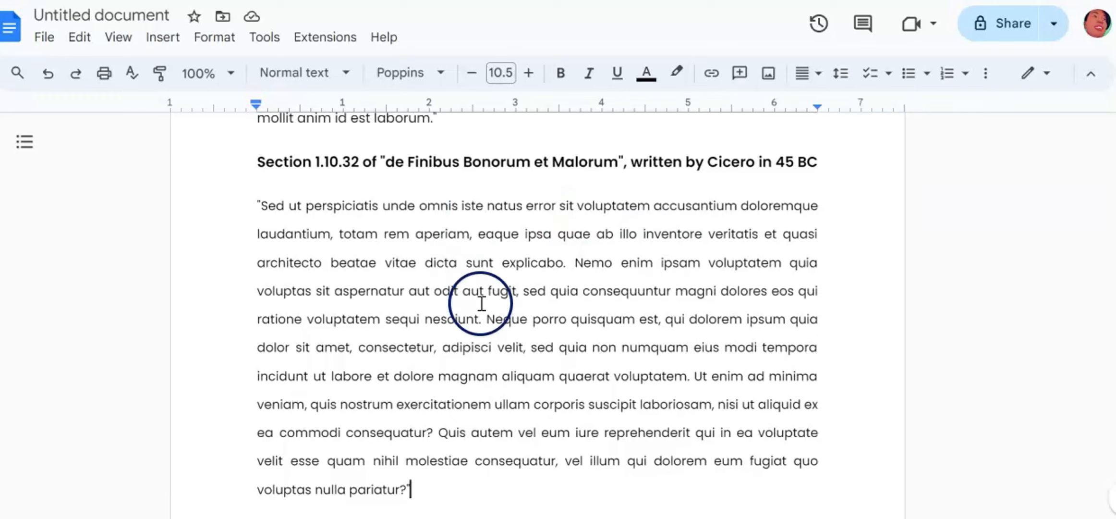
left_click(424, 440)
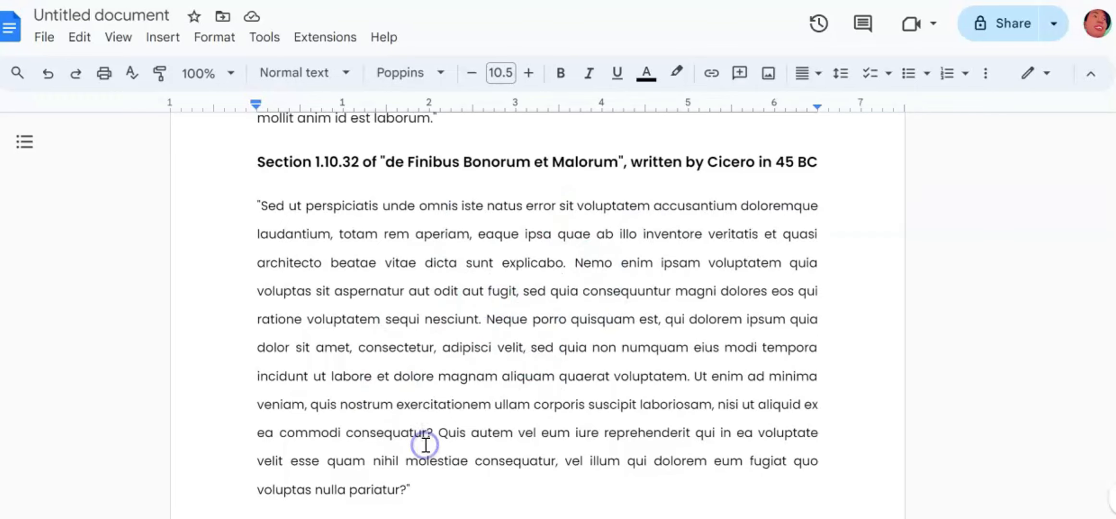
key("Down")
key("Down")
key("Down")
key("Down")
key("Down")
key("Down")
key("Down")
key("Down")
key("Down")
key("Down")
key("Down")
key("Down")
key("Down")
key("Down")
key("Down")
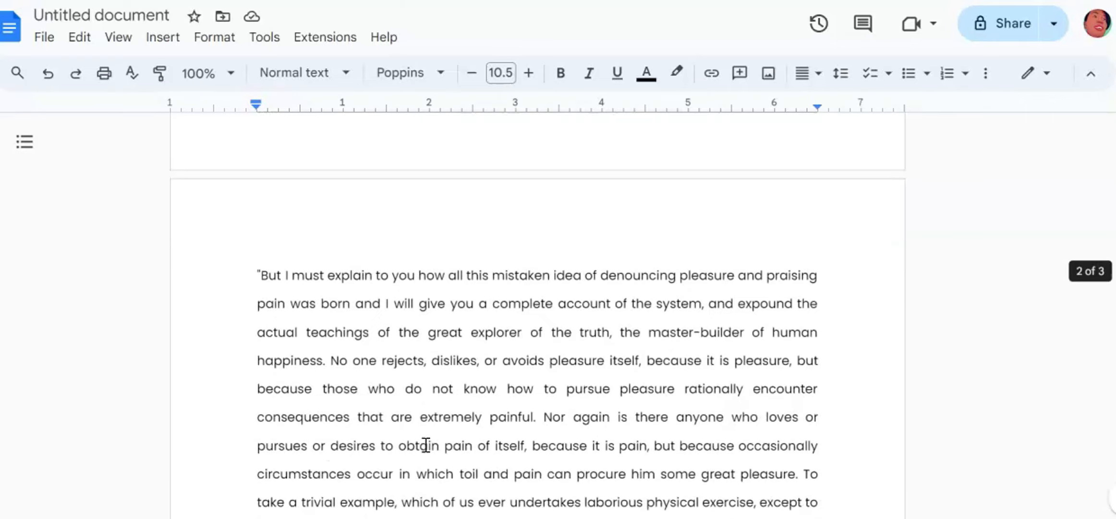
key("Down")
key("Down")
key("Down")
key("Down")
key("Down")
key("Down")
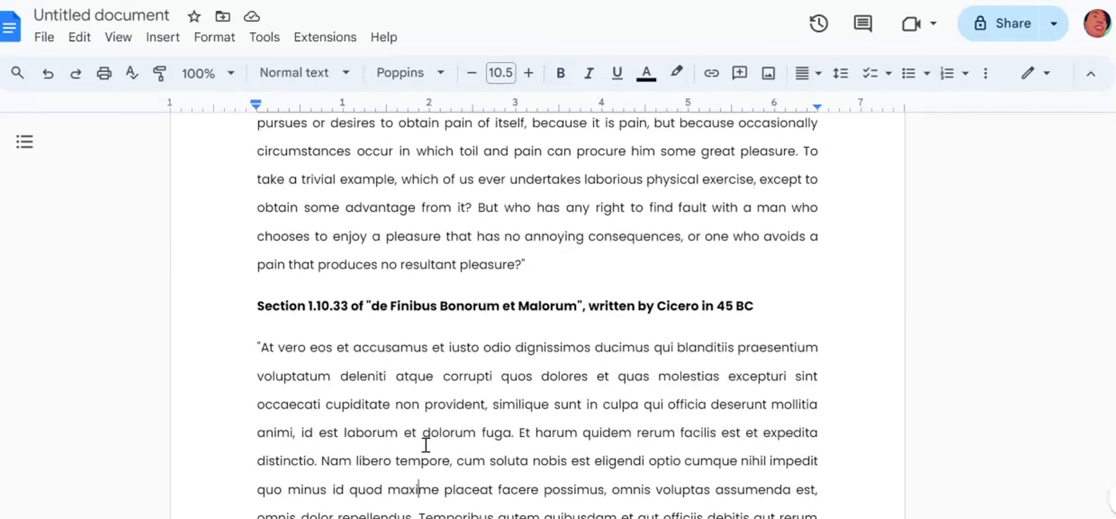
key("Up")
key("Up")
key("Up")
key("Up")
key("Up")
key("Up")
key("Up")
key("Up")
key("Up")
key("Up")
key("Up")
key("Up")
key("Up")
key("Up")
key("Up")
key("Up")
key("Up")
key("Up")
key("Up")
key("Up")
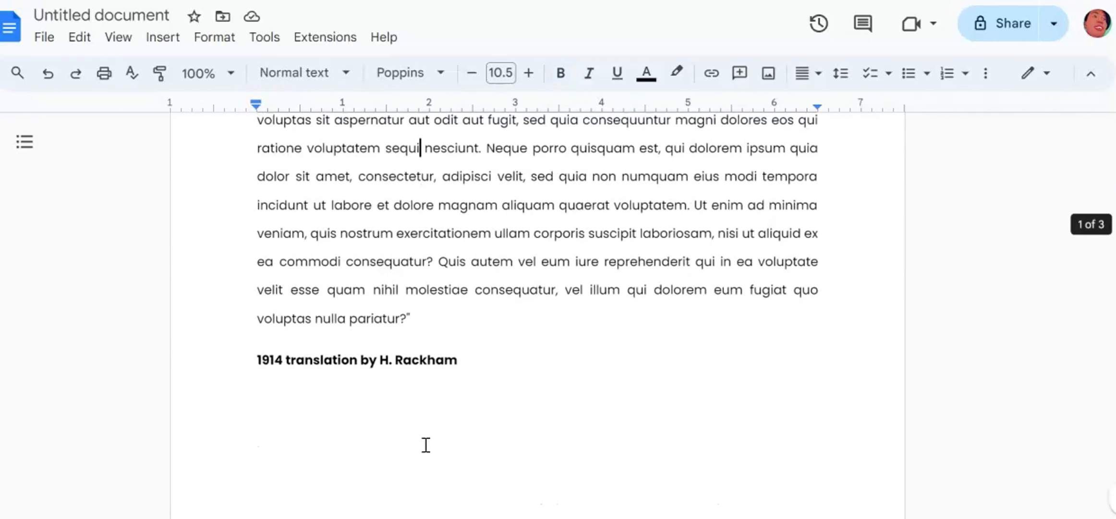
key("Down")
key("Down")
key("Down")
key("Down")
key("Down")
key("Down")
key("Down")
key("Down")
key("Down")
key("Down")
key("Down")
key("Down")
key("Down")
key("Down")
key("Down")
key("Down")
key("Down")
key("Down")
key("Down")
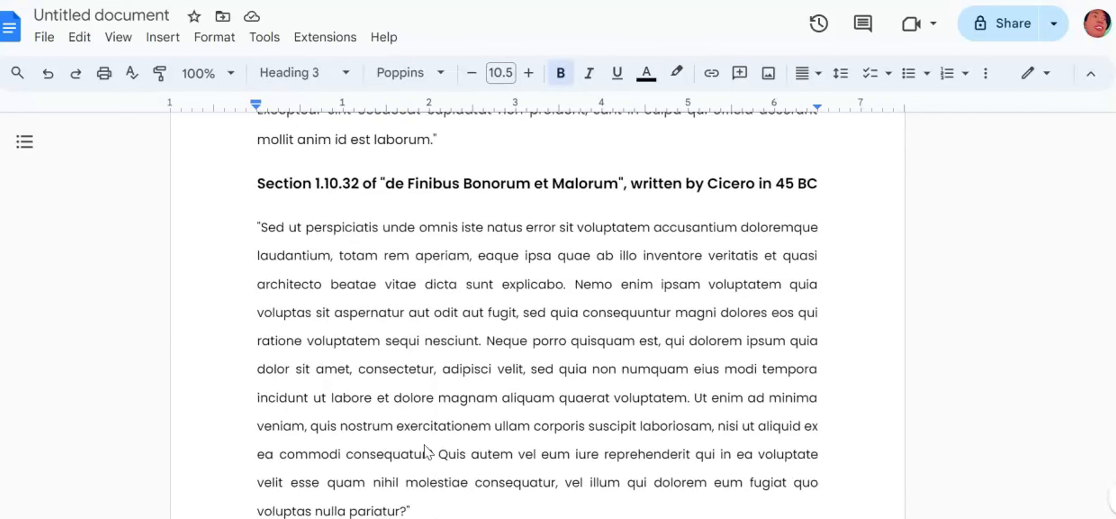
scroll(426, 444, "up", 1)
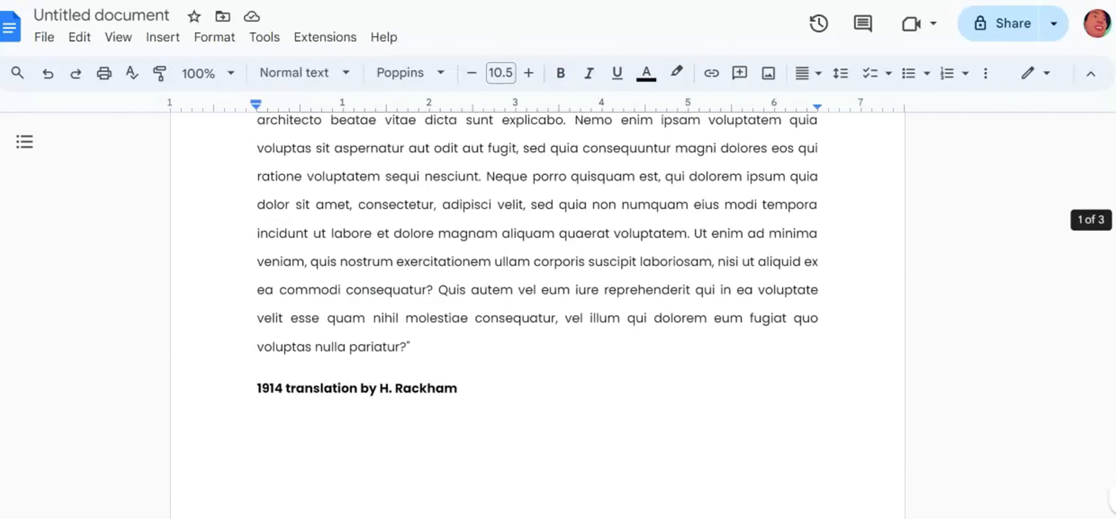
Step: Apply the Heading 2 style to the "1914 translation" subheading at the end of the first page
left_click(450, 388)
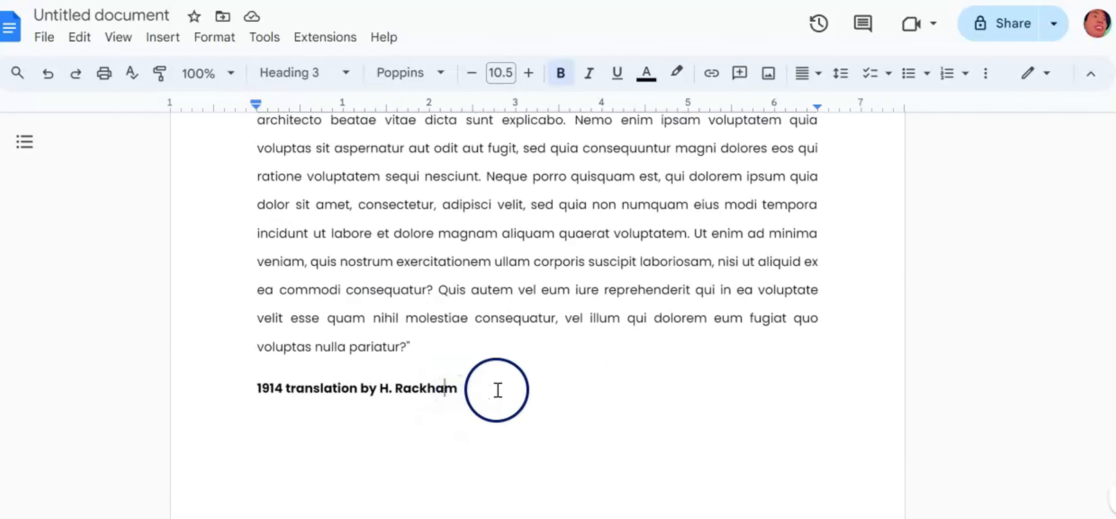
left_click_drag(496, 389, 219, 395)
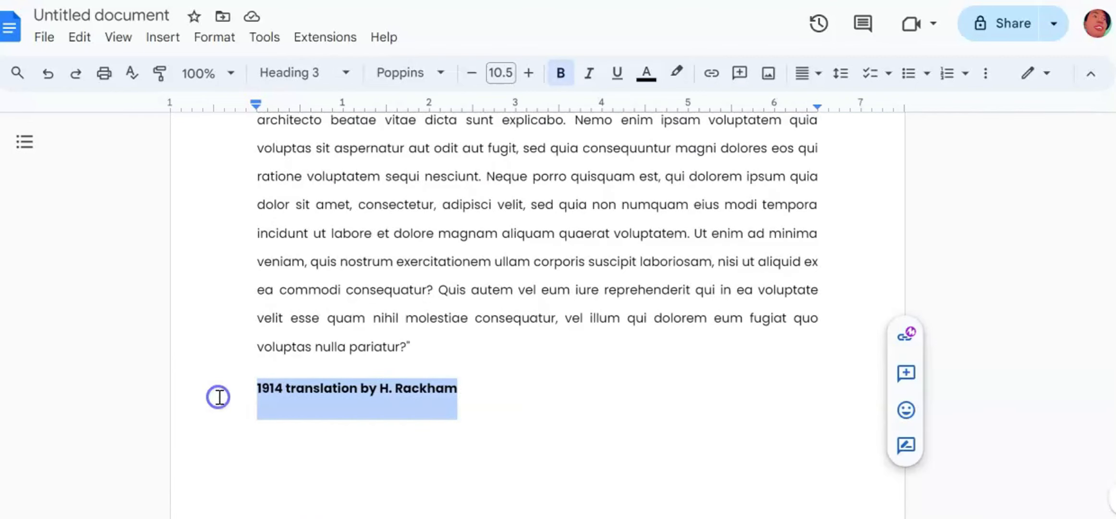
left_click(346, 73)
left_click(333, 390)
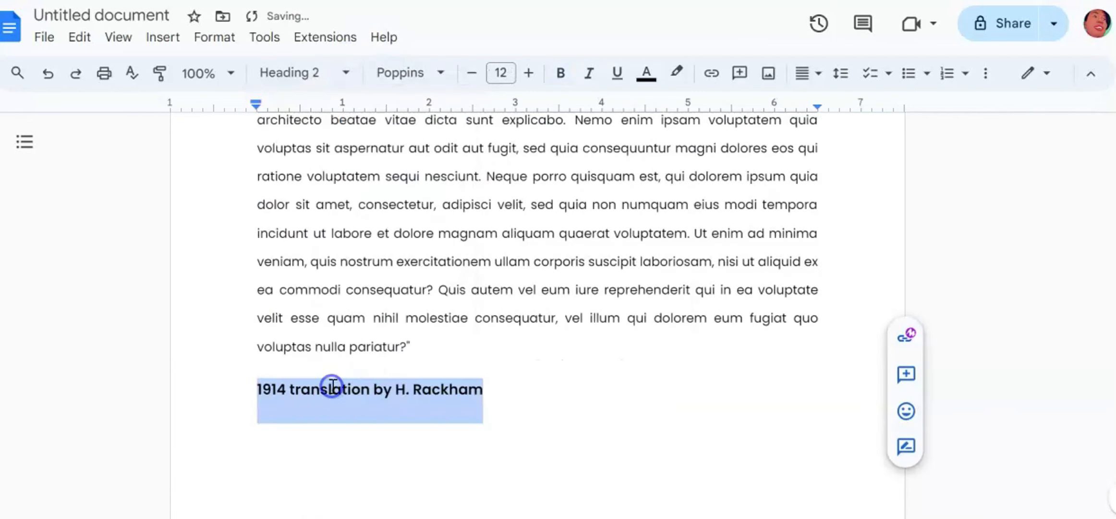
Step: Push the first "1914 translation" subheading to the start of page 2 by adding breaks after the paragraph above it
left_click(526, 347)
key("Return")
key("Return")
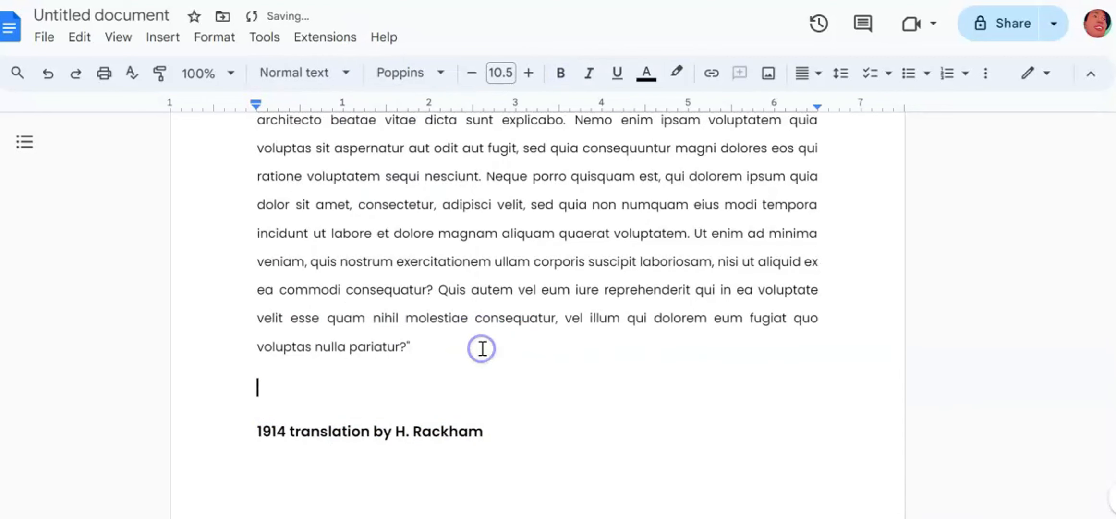
key("ctrl+Return")
Step: Apply the Heading 2 style to the subheading "Section 1.10.33 of "de Finibus Bonorum et Malorum", written by Cicero in 45 BC"
scroll(483, 347, "down", 5)
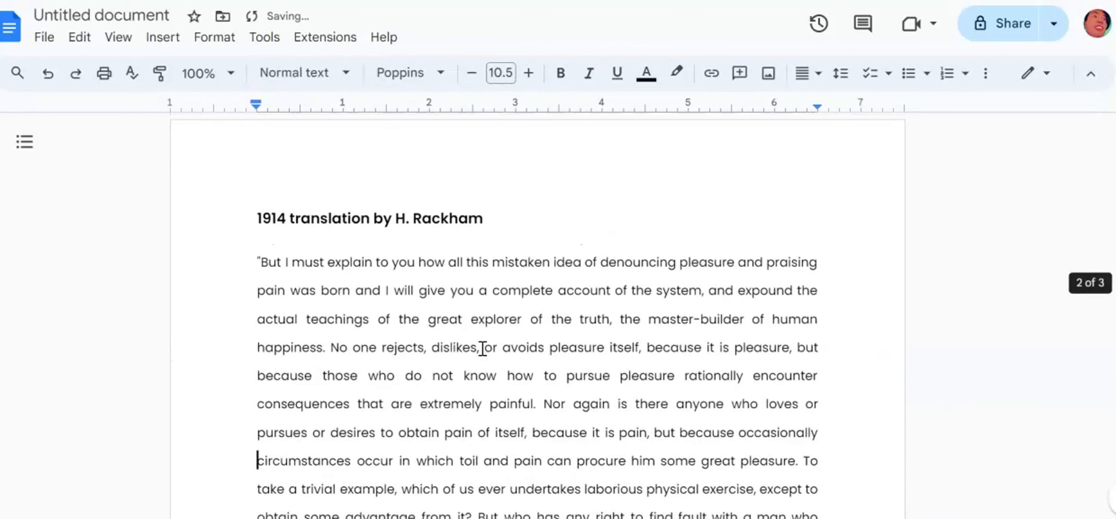
key("Down")
key("Down")
key("Down")
key("Down")
key("Down")
key("Down")
key("Down")
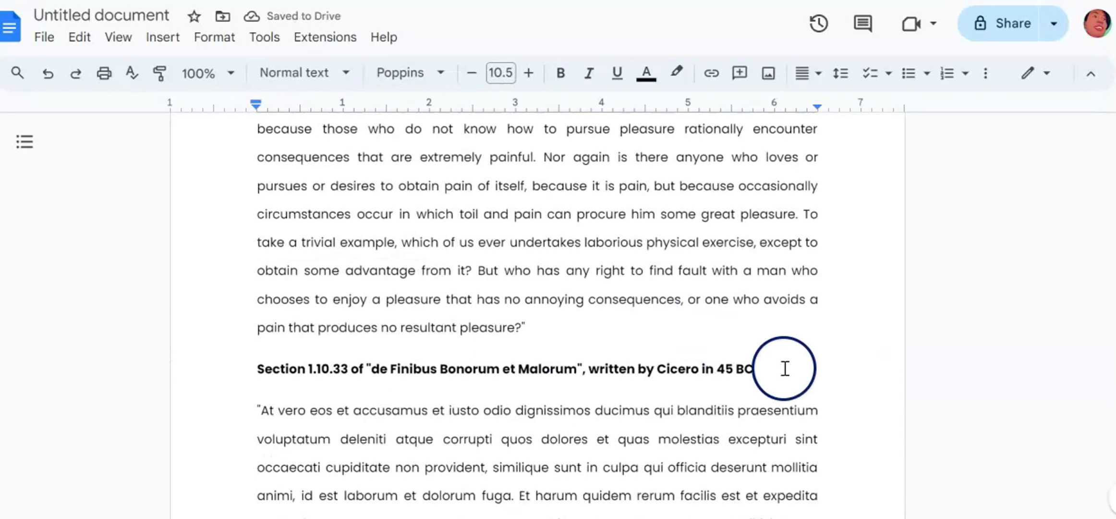
left_click_drag(801, 366, 225, 387)
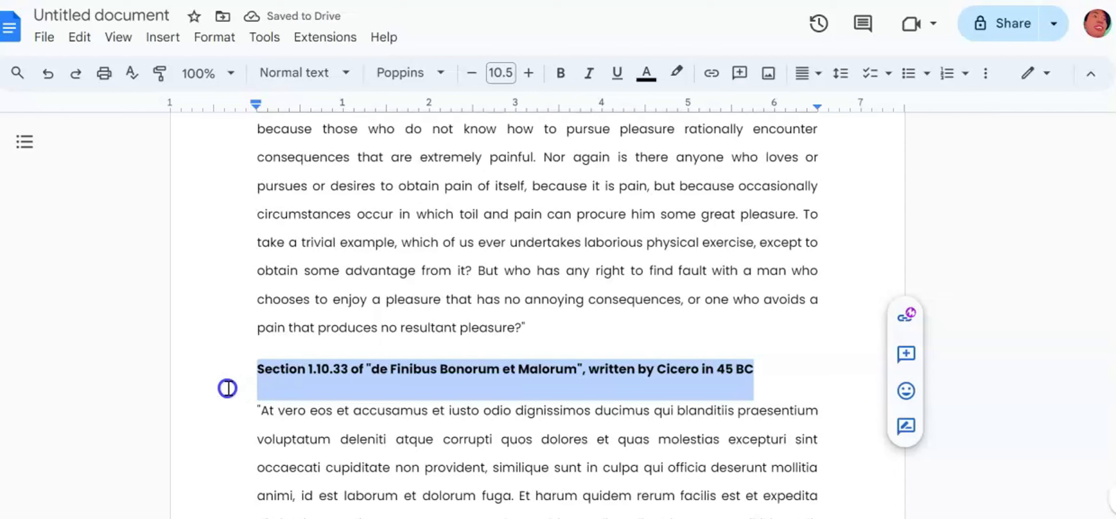
left_click(346, 73)
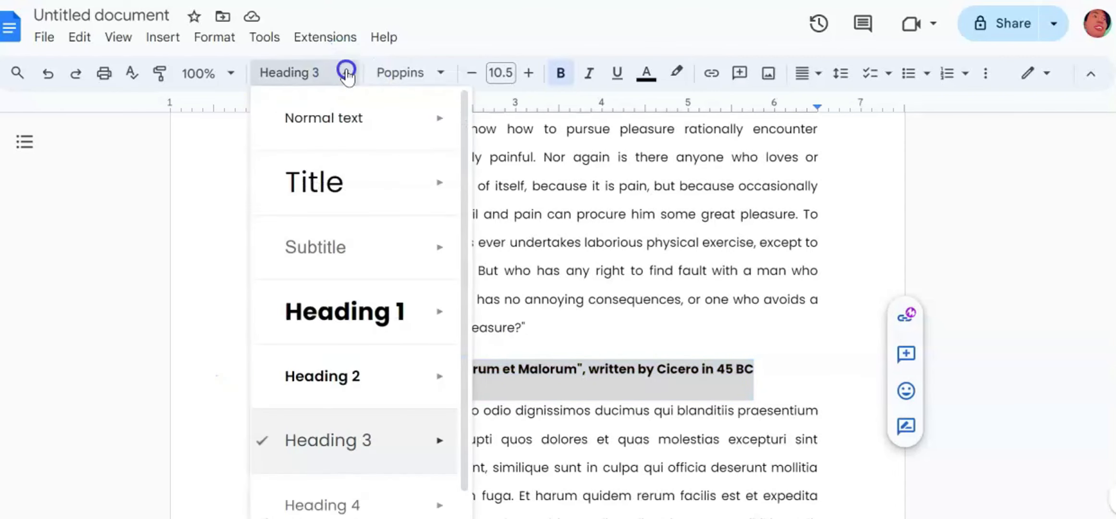
left_click(337, 385)
left_click(619, 380)
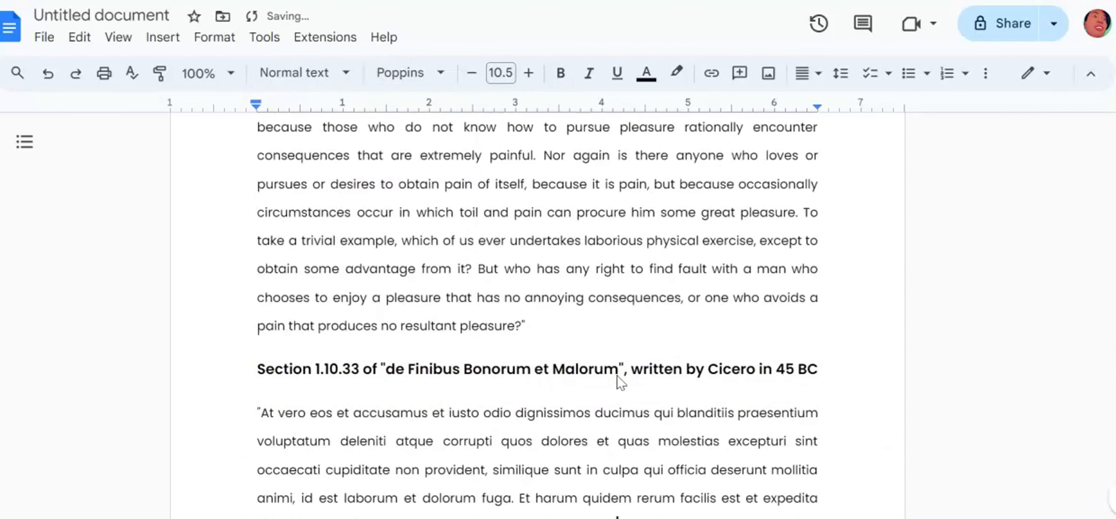
Step: Apply the Heading 2 style to the second "1914 translation" subheading, above the "On the other hand" paragraph
key("Page_Down")
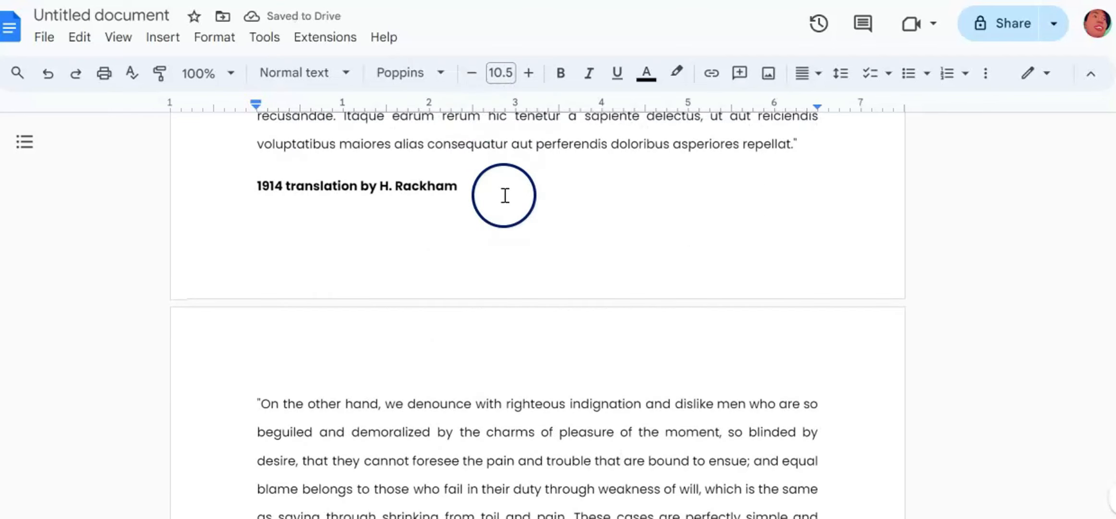
left_click_drag(504, 193, 222, 202)
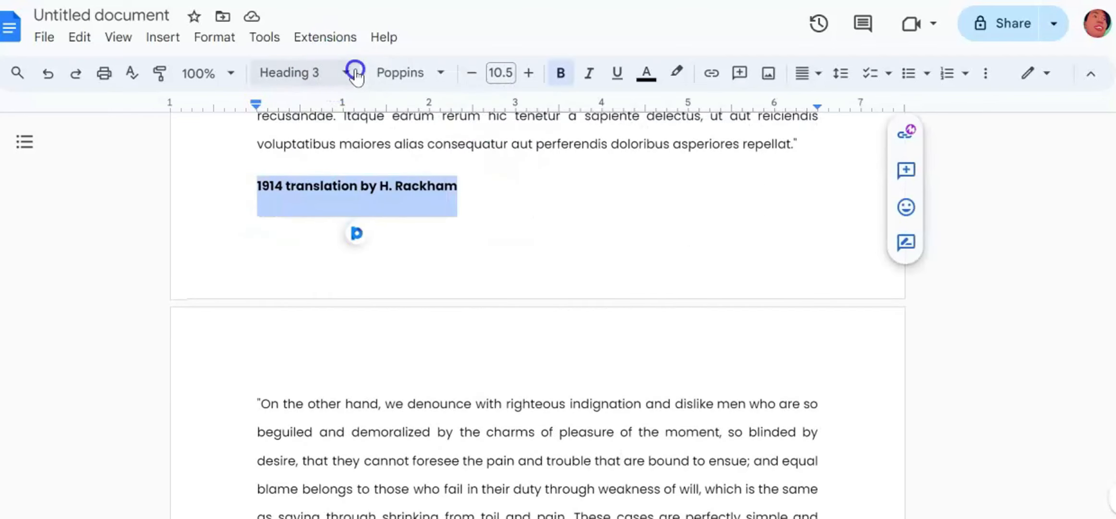
left_click(354, 71)
left_click(357, 391)
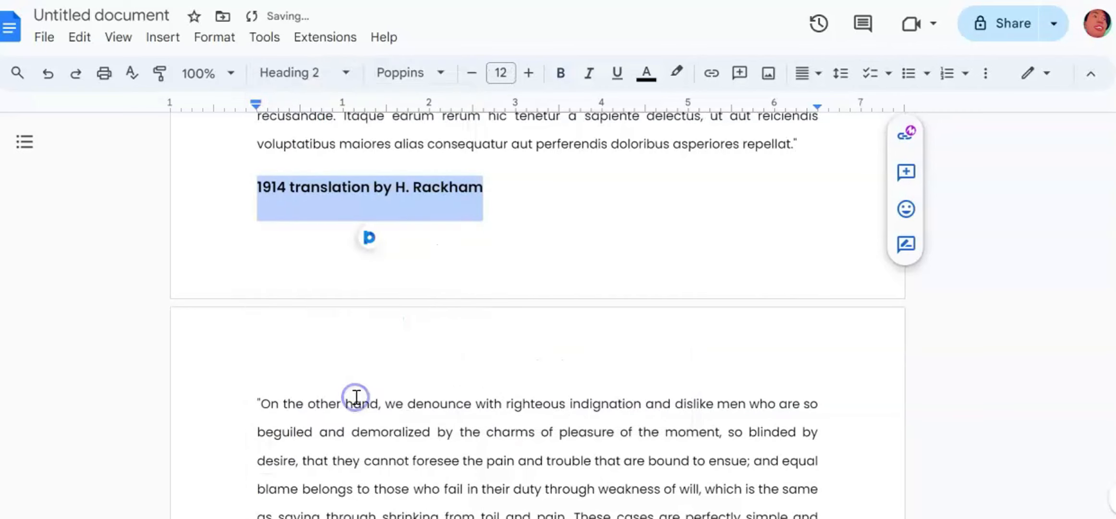
Step: Move the second "1914 translation" subheading to the start of the next page by adding a break after the paragraph above it
left_click(817, 145)
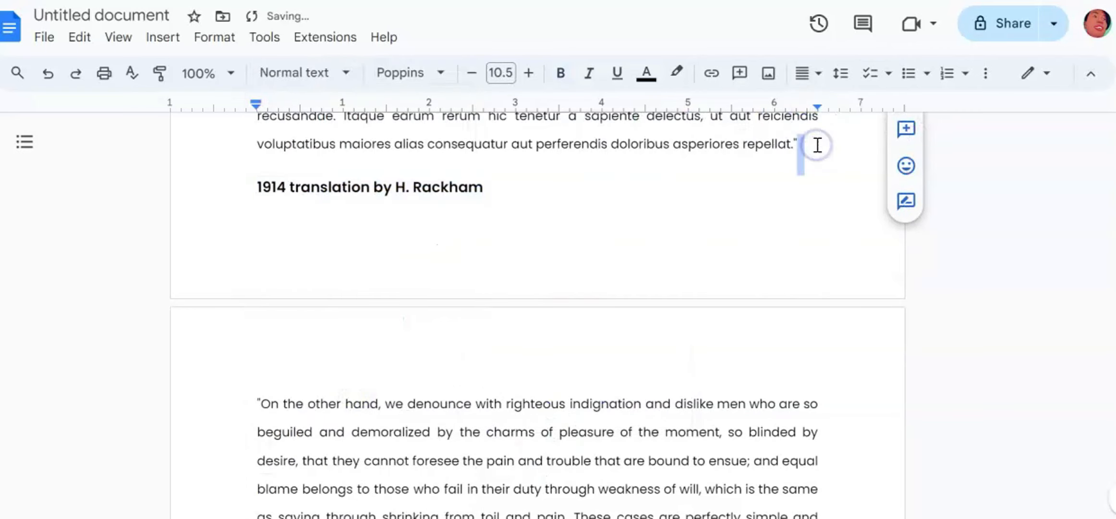
key("Return")
key("Down")
key("Down")
key("Down")
key("Down")
key("Down")
key("Down")
key("Down")
key("Down")
key("Down")
key("Down")
key("Down")
key("Down")
key("Down")
key("Down")
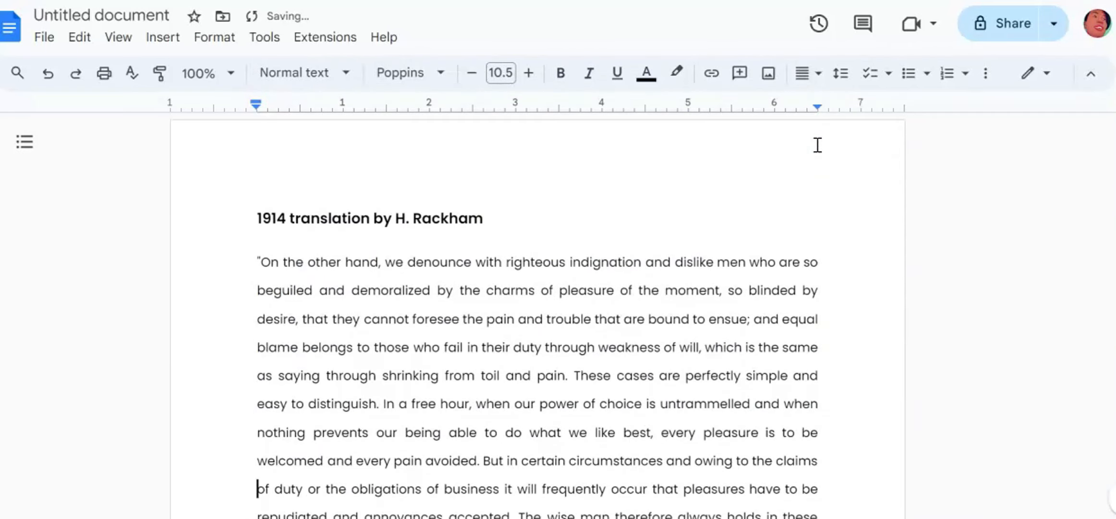
Step: Save the document's current paragraph styles as the default styles, with the text cursor in the first subheading
key("ctrl+Home")
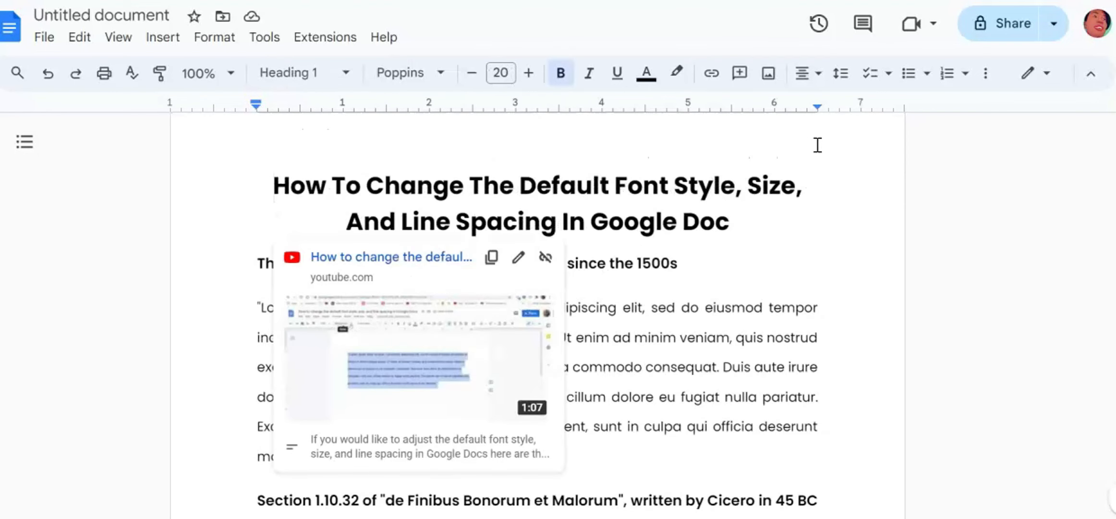
left_click(927, 312)
left_click(1000, 308)
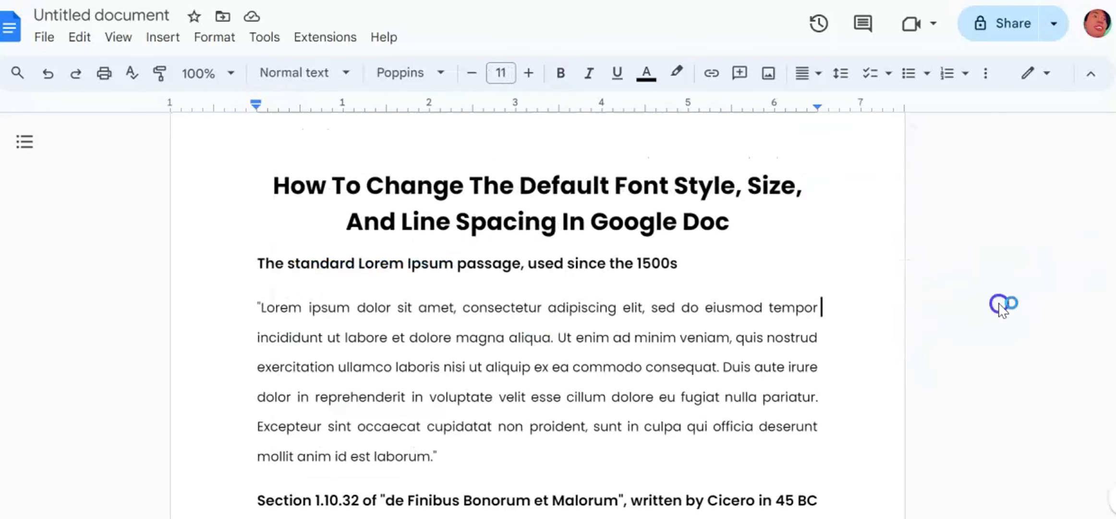
left_click(689, 259)
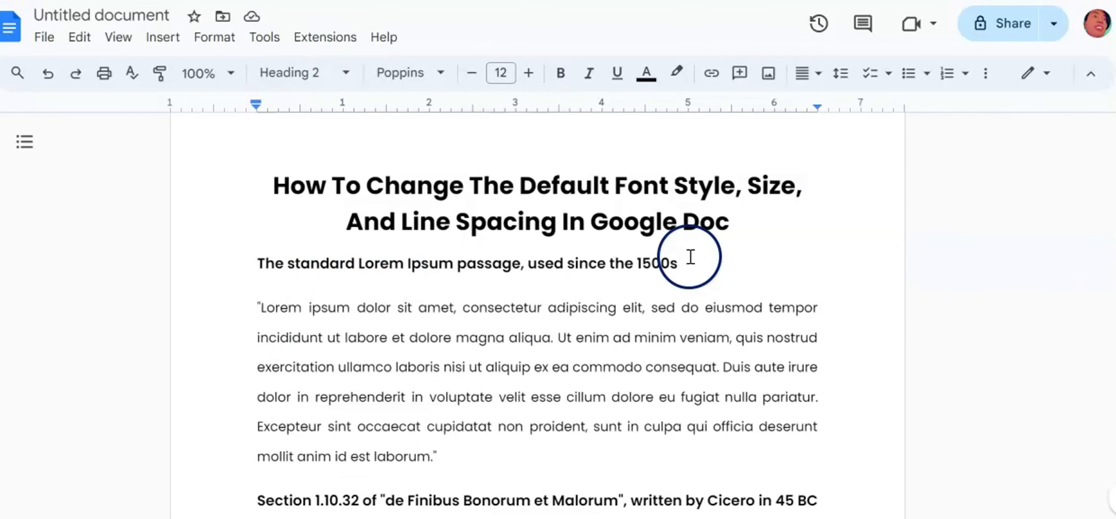
left_click(219, 45)
left_click(291, 179)
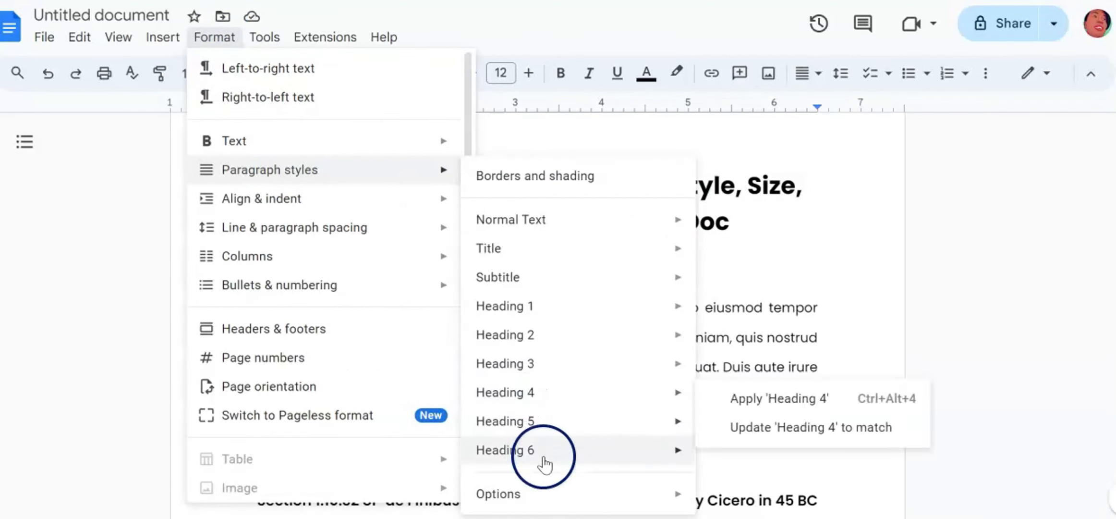
mouse_move(548, 497)
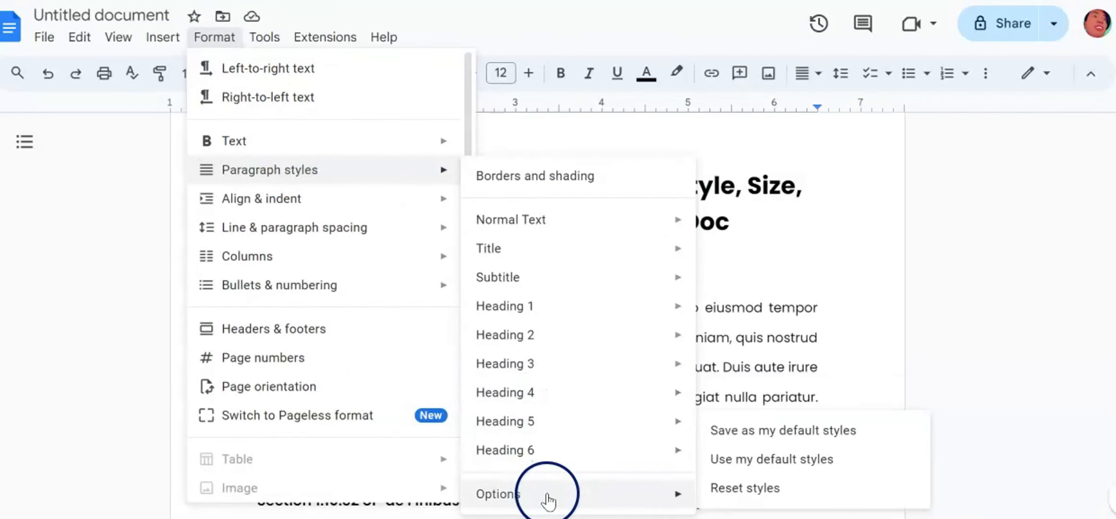
left_click(793, 432)
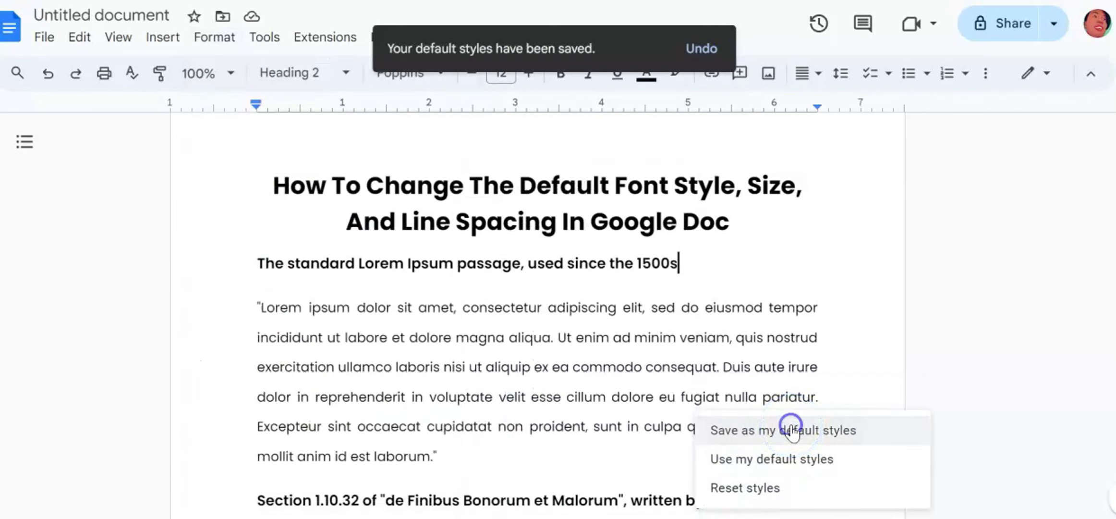